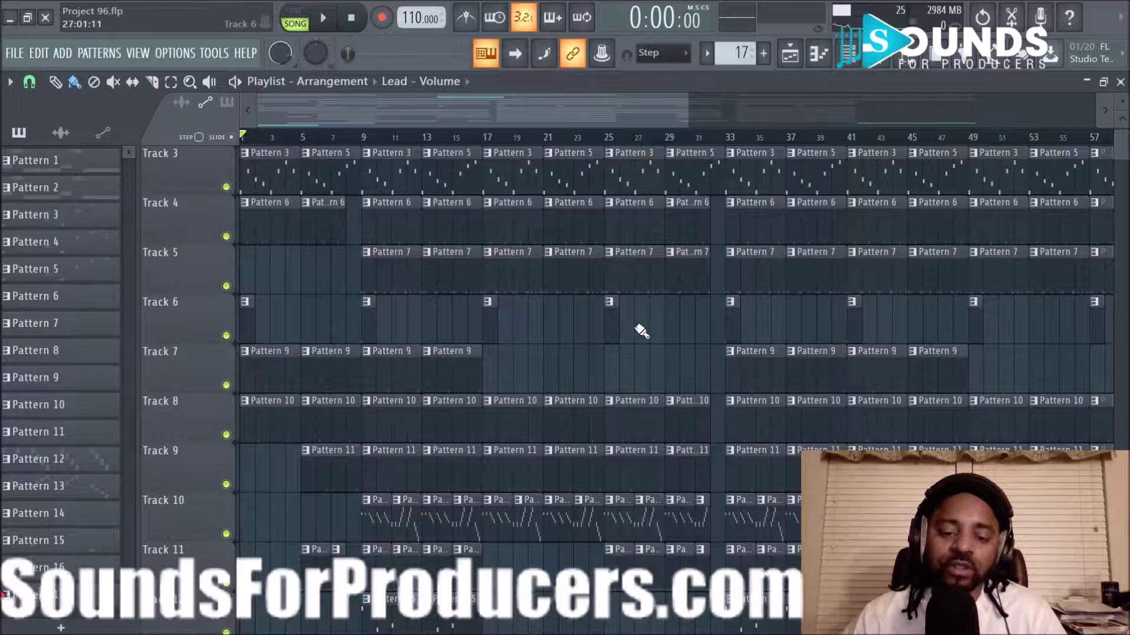
# Step: Select bars 9 through 16 on the playlist timeline as the section to play
pyautogui.scroll(3, 515, 149)
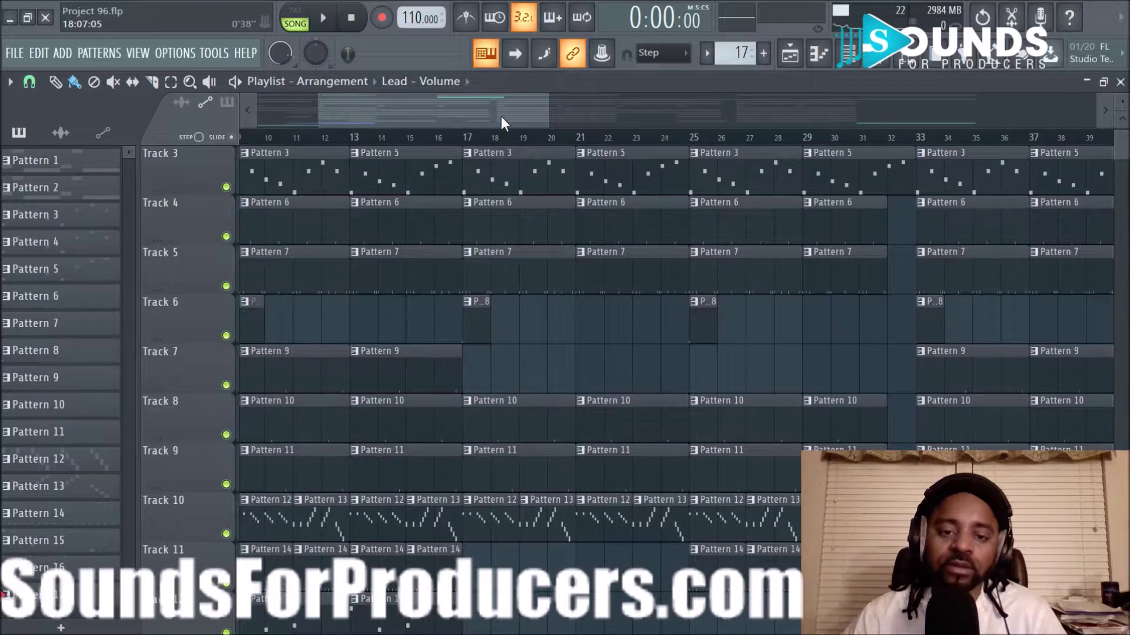
pyautogui.moveTo(501, 116); pyautogui.dragTo(440, 116)
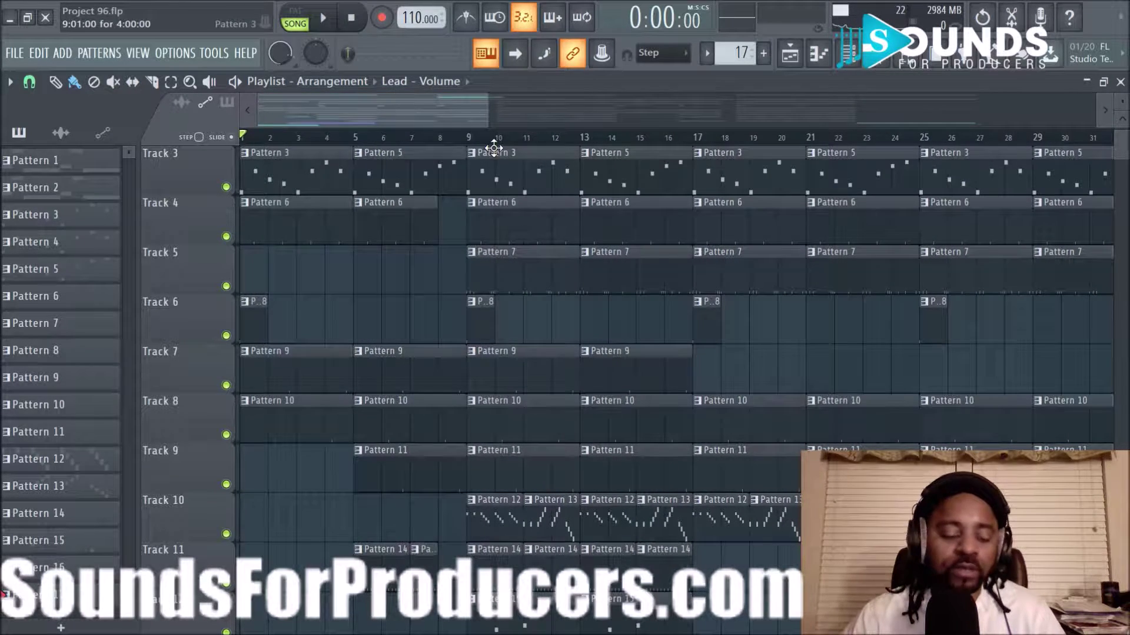
pyautogui.moveTo(475, 141); pyautogui.dragTo(692, 158)
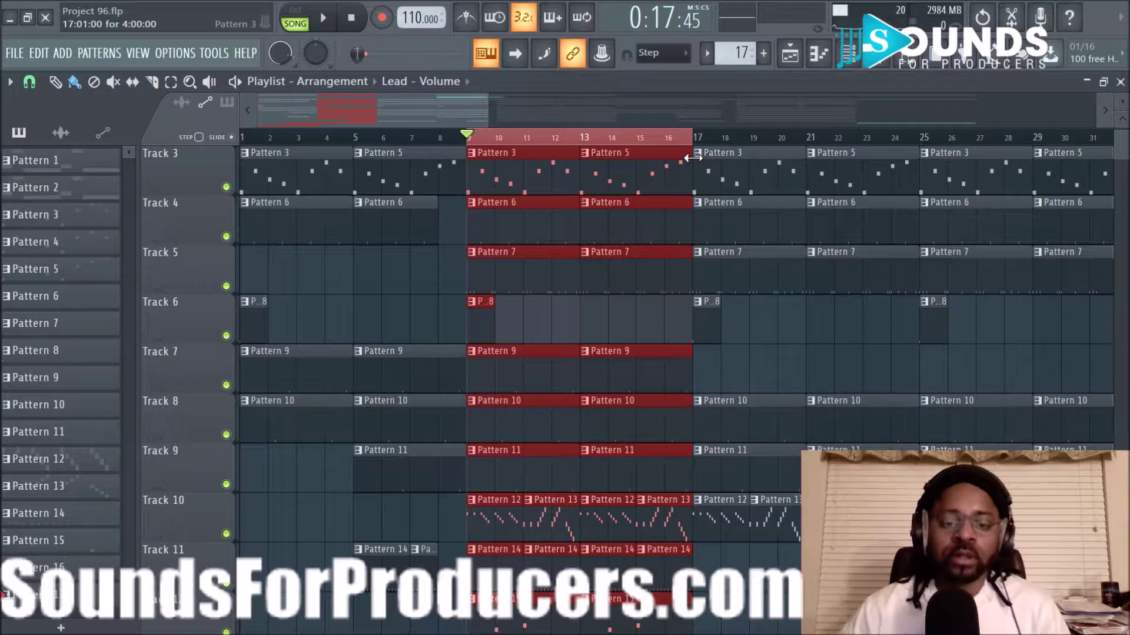
# Step: Solo Track 3 and play the selected bars briefly, then stop playback
pyautogui.rightClick(226, 187)
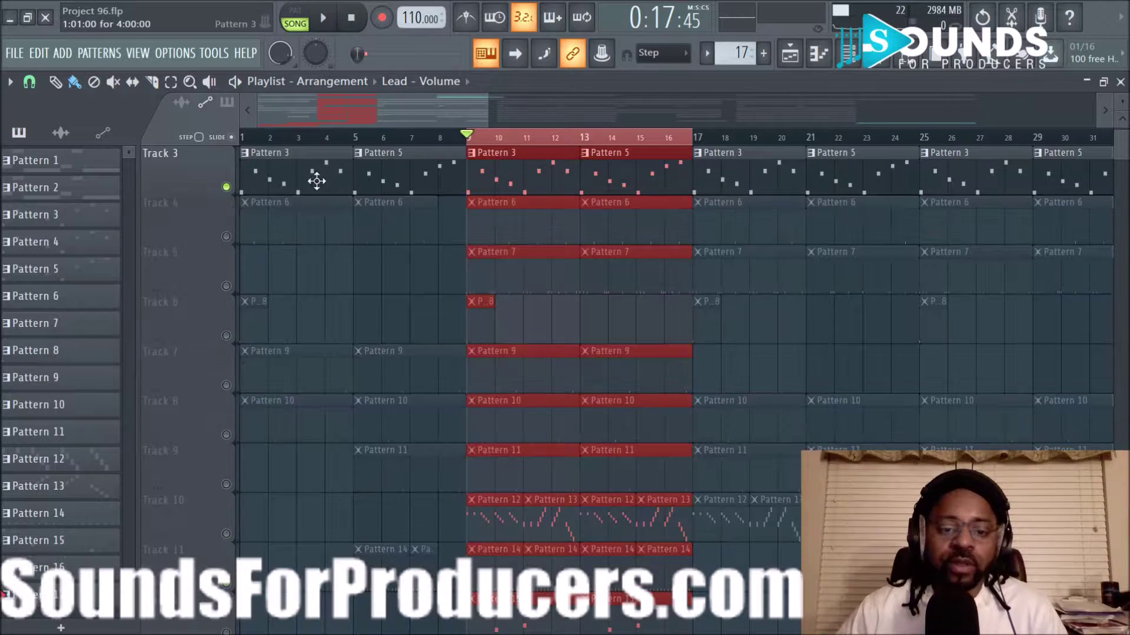
pyautogui.scroll(2, 522, 141)
pyautogui.moveTo(371, 115)
pyautogui.mouseDown()
pyautogui.moveTo(387, 117)
pyautogui.moveTo(378, 116)
pyautogui.mouseUp()
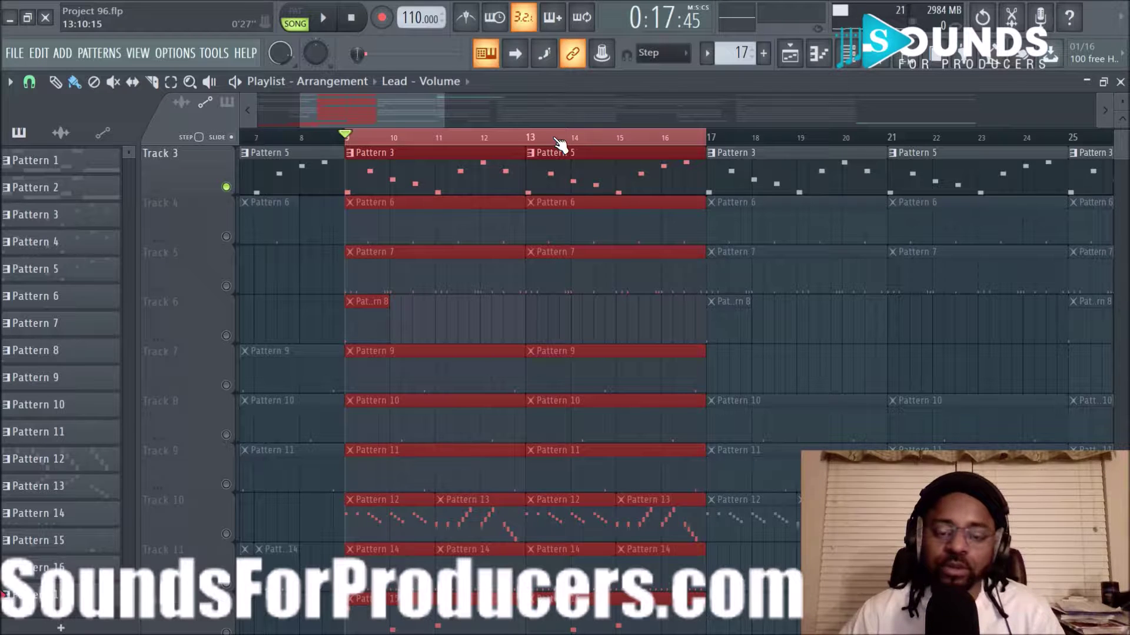
pyautogui.click(326, 19)
pyautogui.scroll(2, 517, 202)
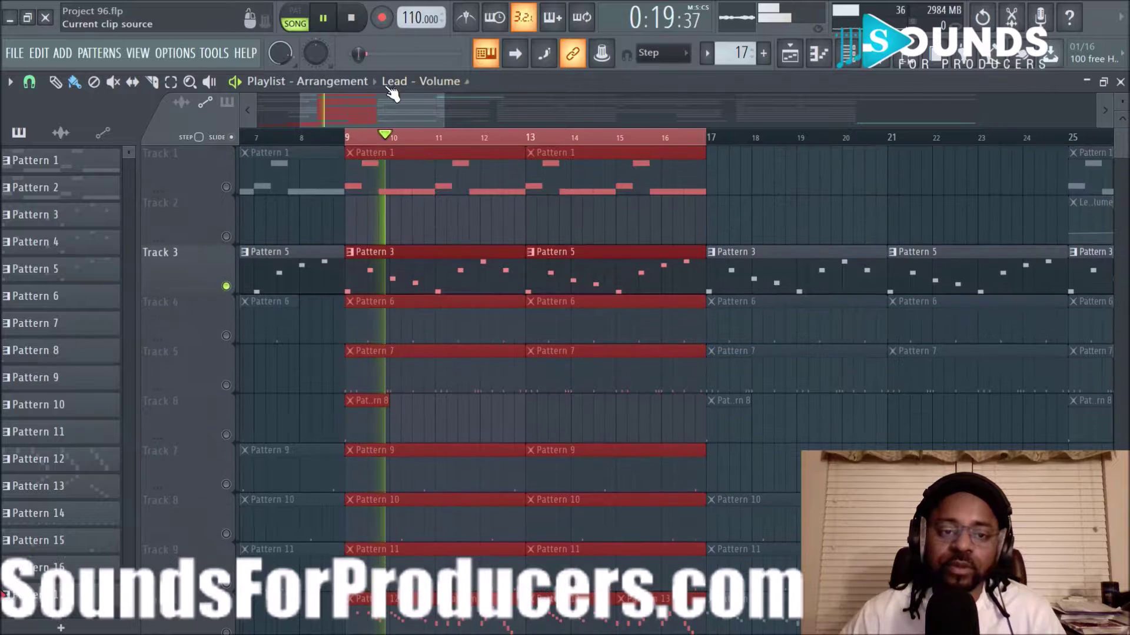
pyautogui.click(353, 20)
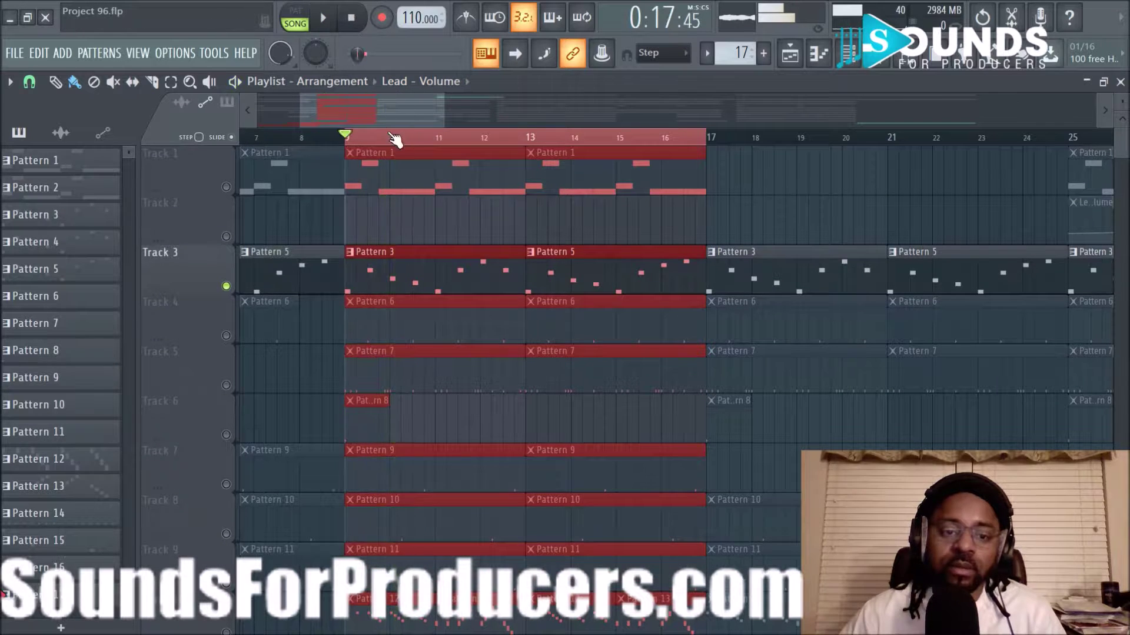
# Step: Mute Track 3, unmute Track 1, and audition Track 1 alone over the selected bars
pyautogui.click(225, 286)
pyautogui.click(226, 187)
pyautogui.press('space')
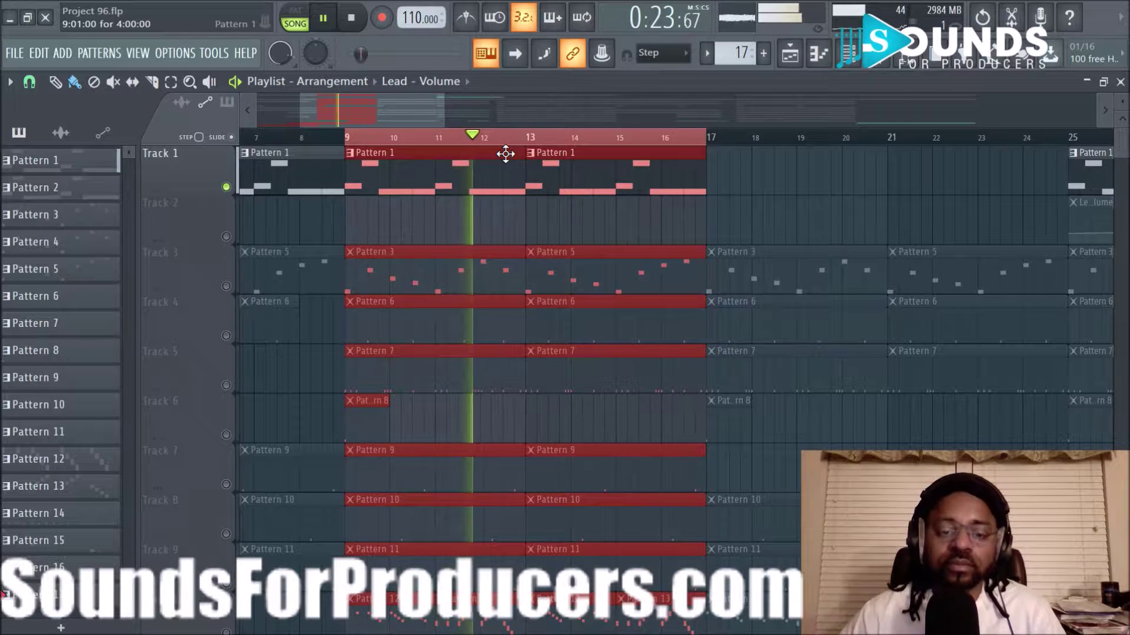
pyautogui.click(356, 24)
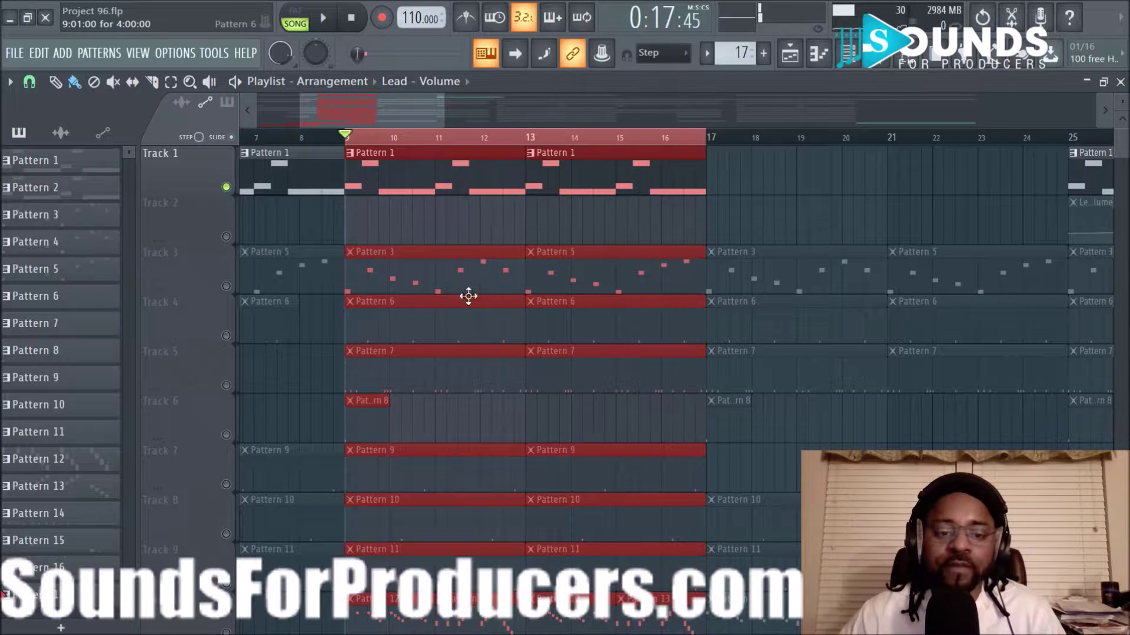
# Step: Unmute Track 3 and audition it together with Track 1, stopping playback at the end
pyautogui.click(226, 286)
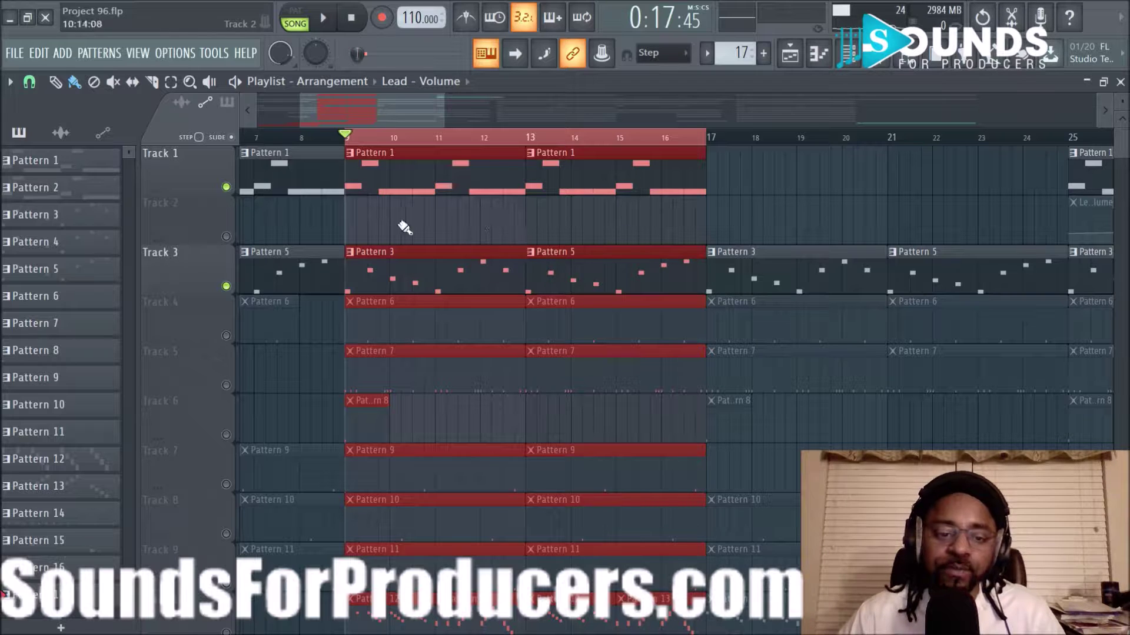
pyautogui.click(324, 19)
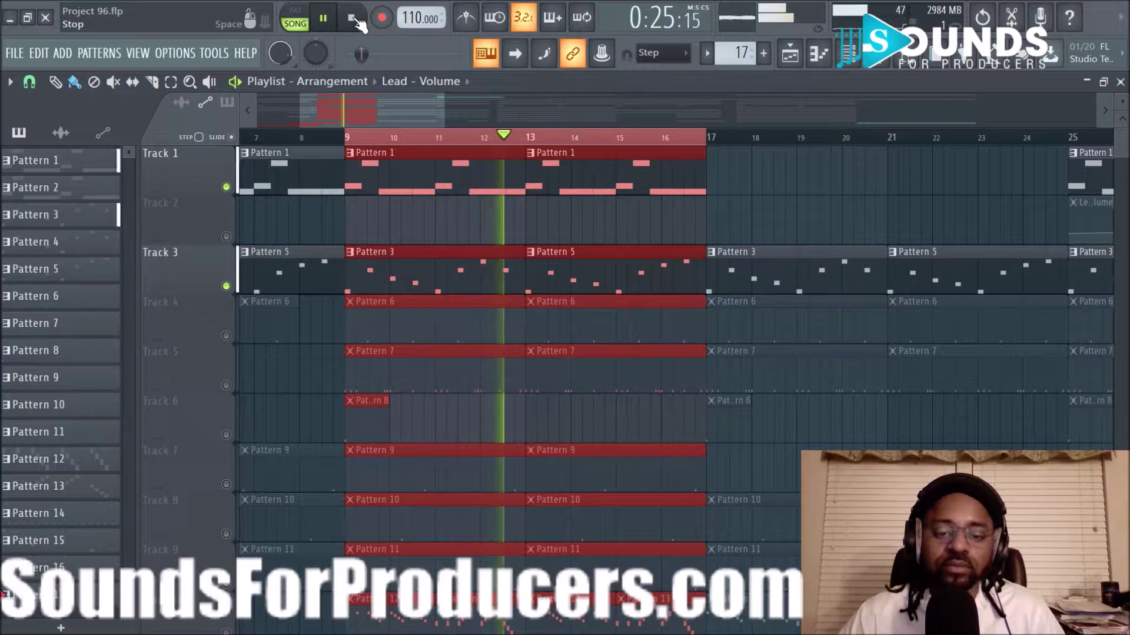
pyautogui.click(353, 19)
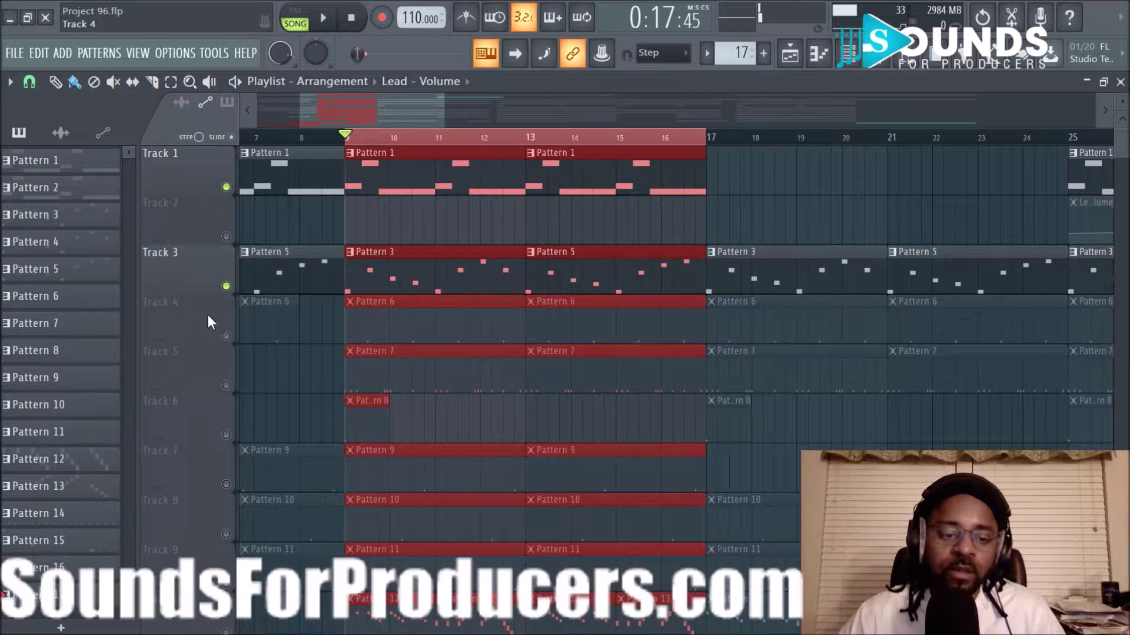
# Step: Unmute Track 4 and audition it with Tracks 1 and 3, stopping playback at the end
pyautogui.click(226, 335)
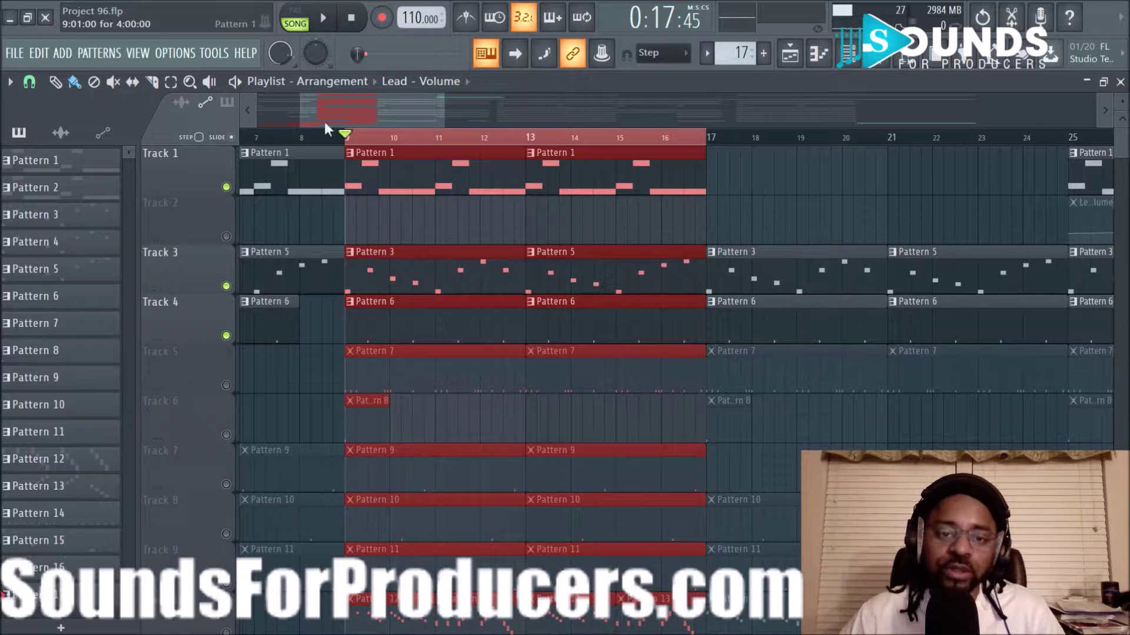
pyautogui.click(323, 17)
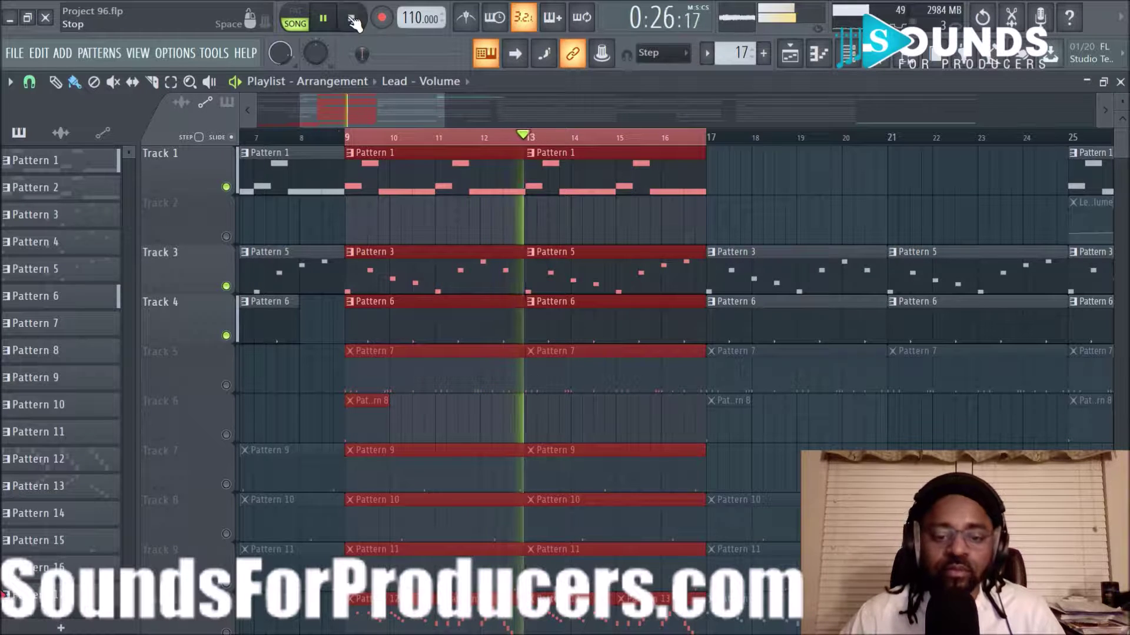
pyautogui.click(353, 19)
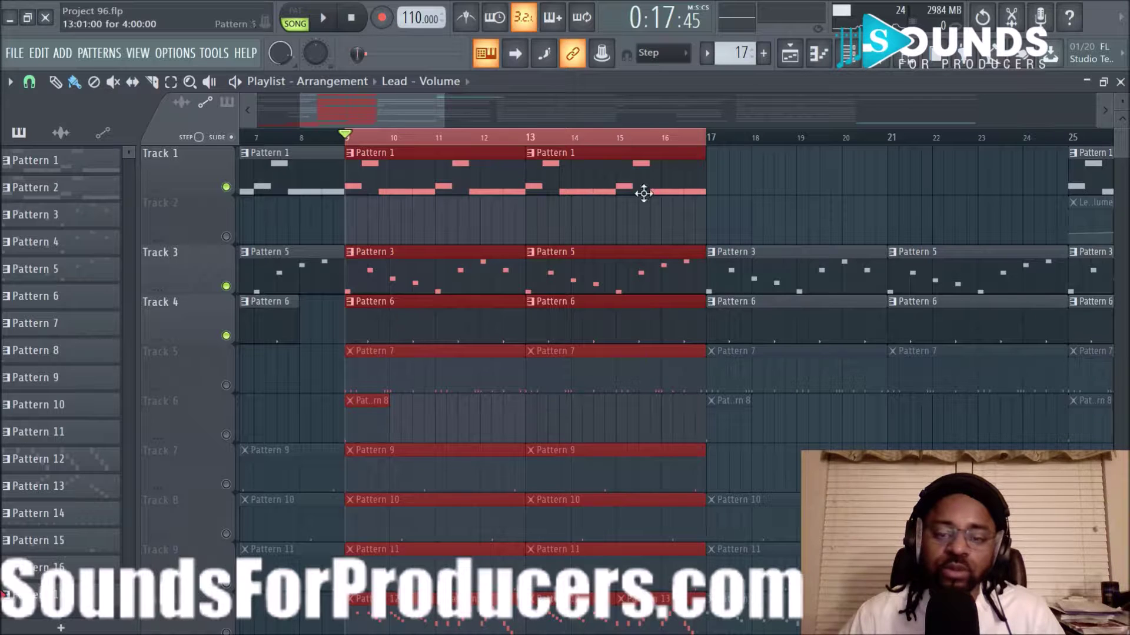
# Step: Show the mixer's Snap track and open its Fruity Stereo Enhancer settings
pyautogui.click(883, 58)
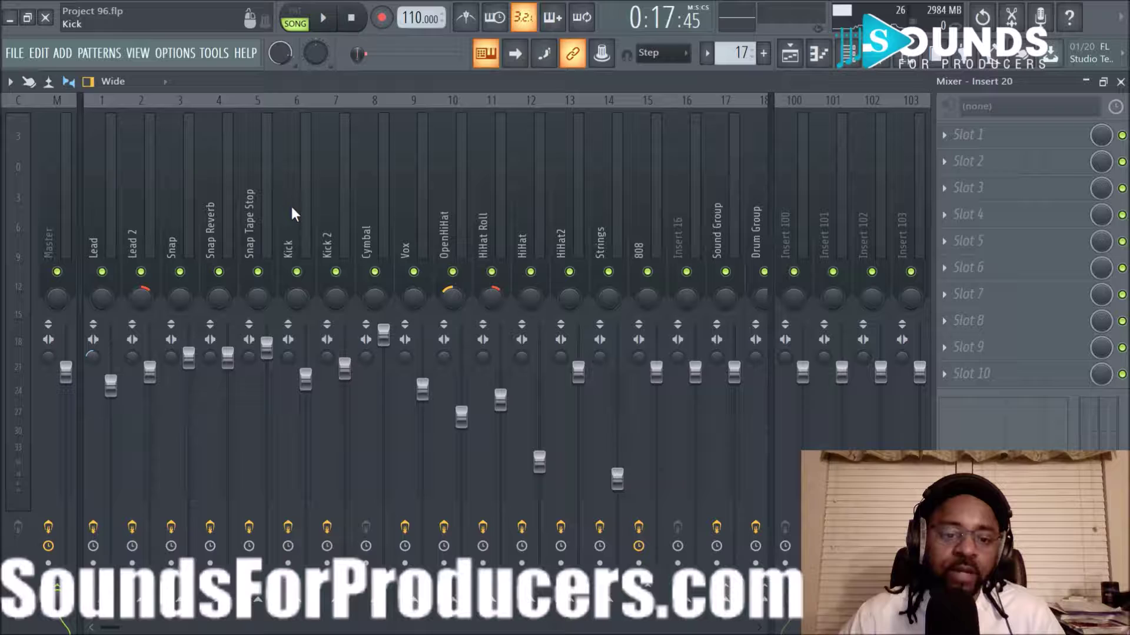
pyautogui.click(178, 213)
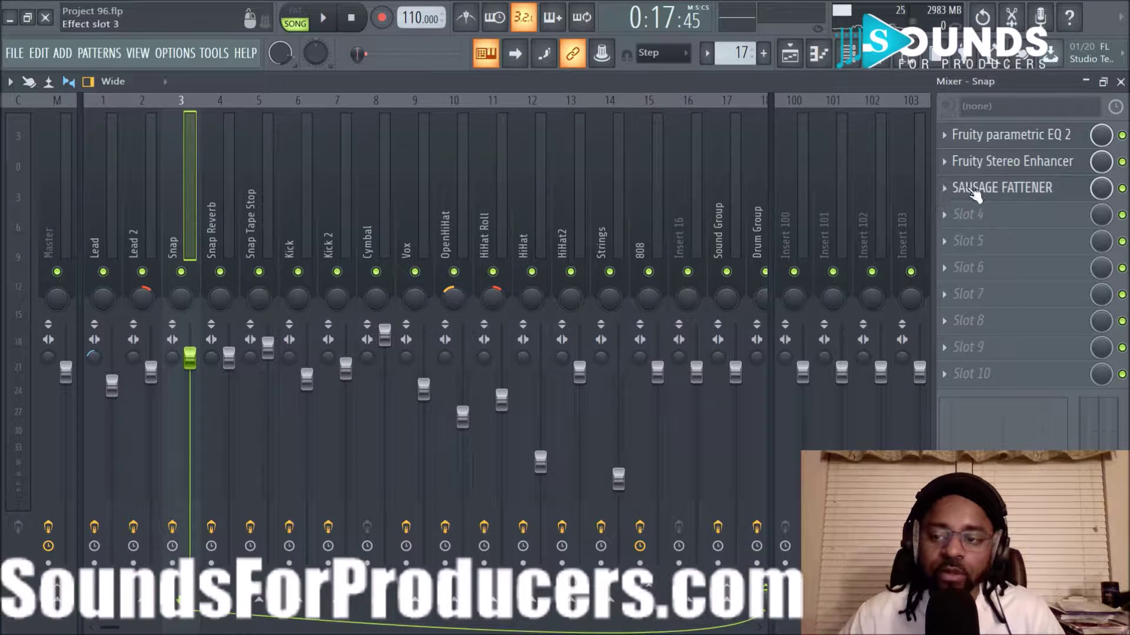
pyautogui.click(1000, 164)
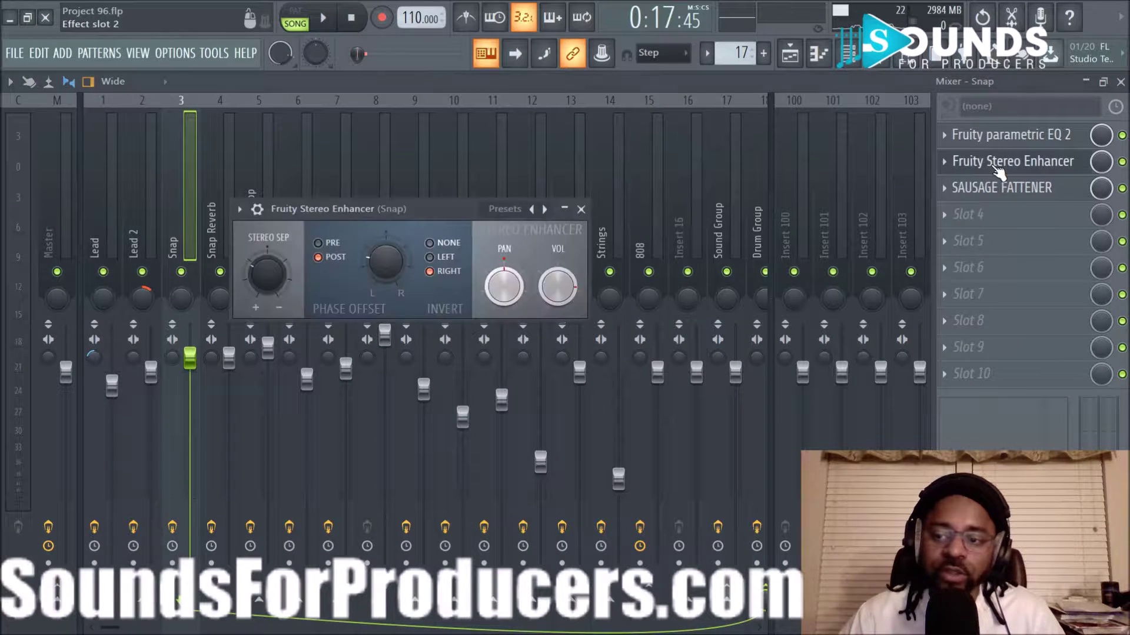
# Step: Audition the soloed Snap track with the Fruity Stereo Enhancer bypassed and enabled, then unsolo it and return to the playlist
pyautogui.click(182, 283)
pyautogui.click(324, 19)
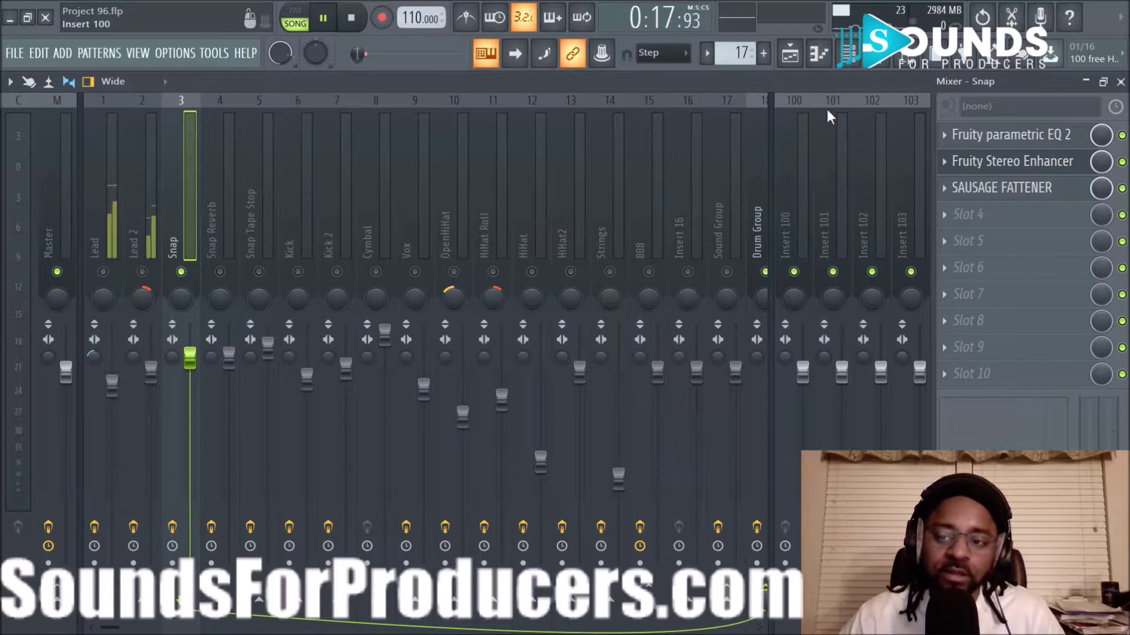
pyautogui.click(1000, 163)
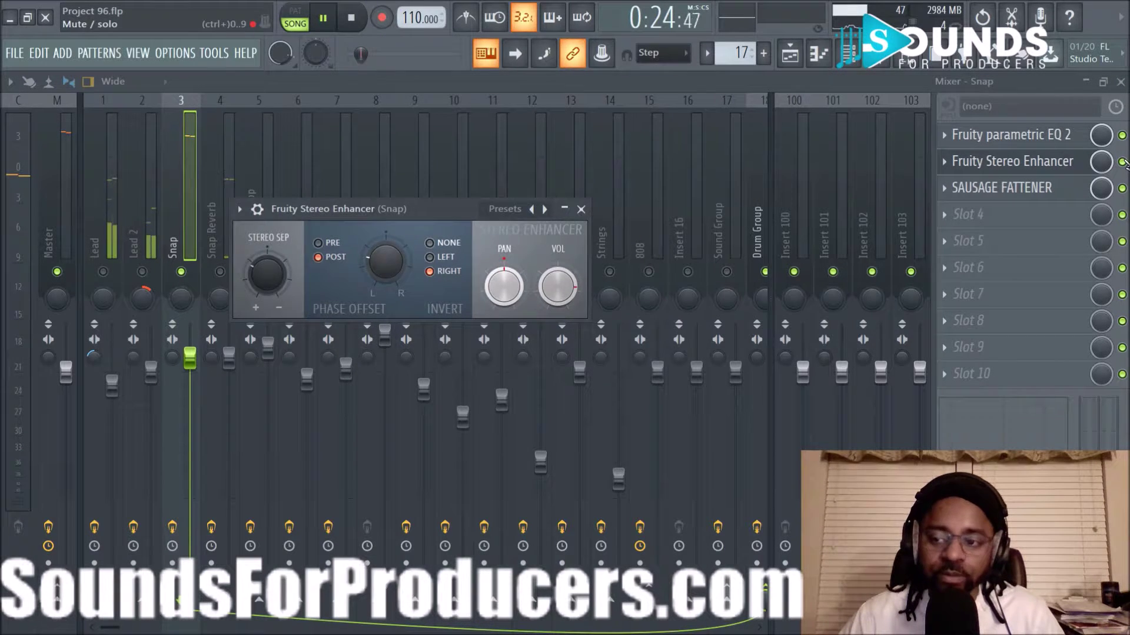
pyautogui.click(1066, 165)
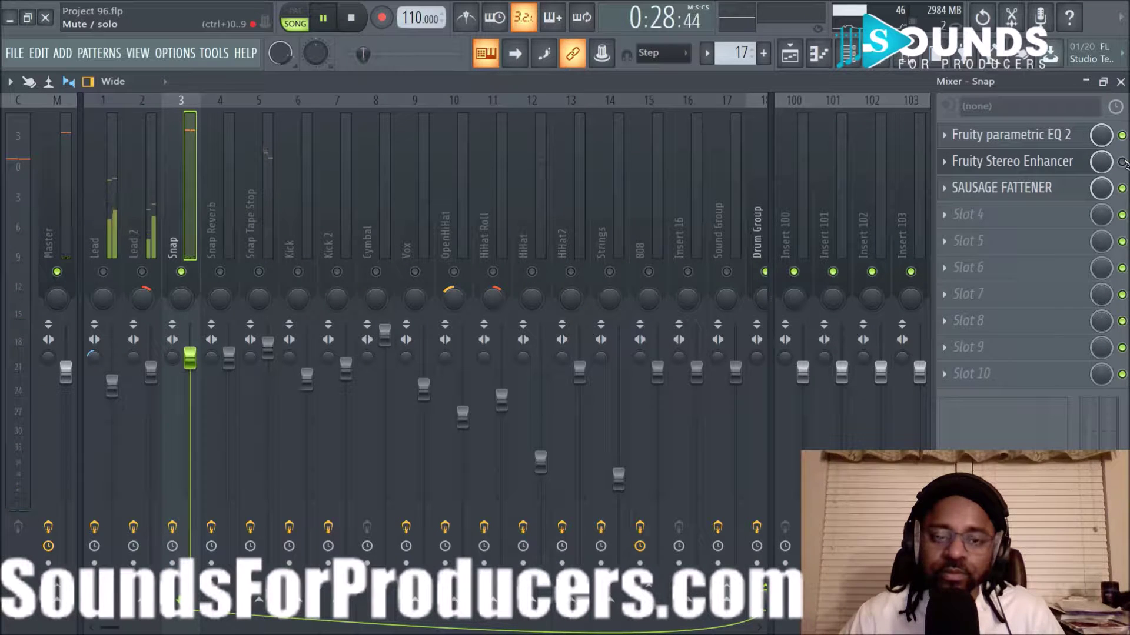
pyautogui.press('space')
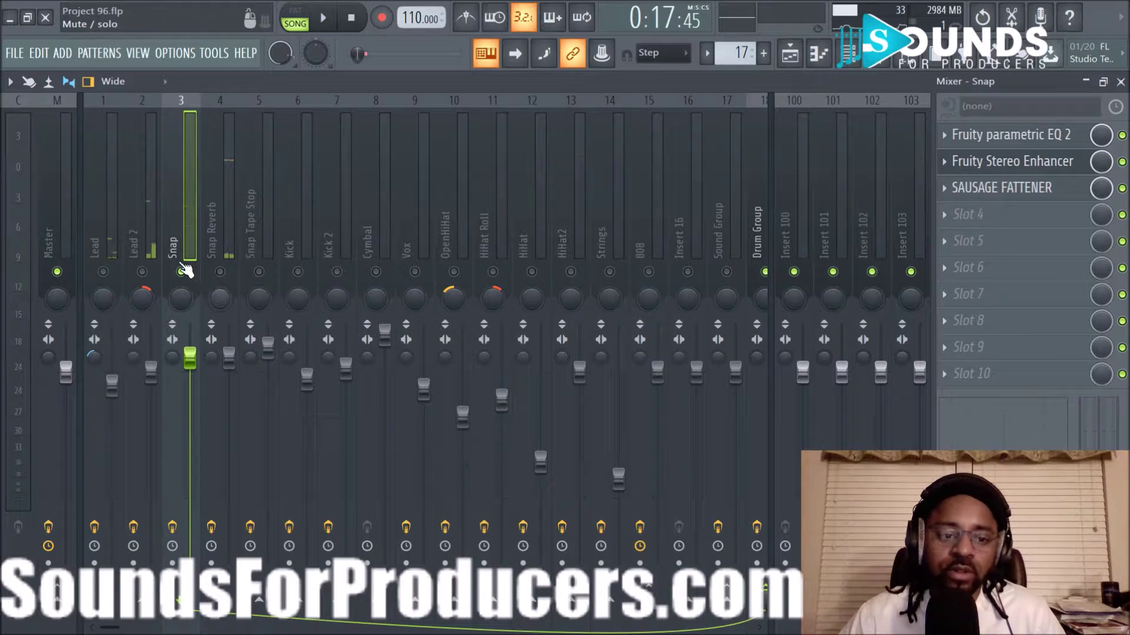
pyautogui.rightClick(181, 271)
pyautogui.click(790, 54)
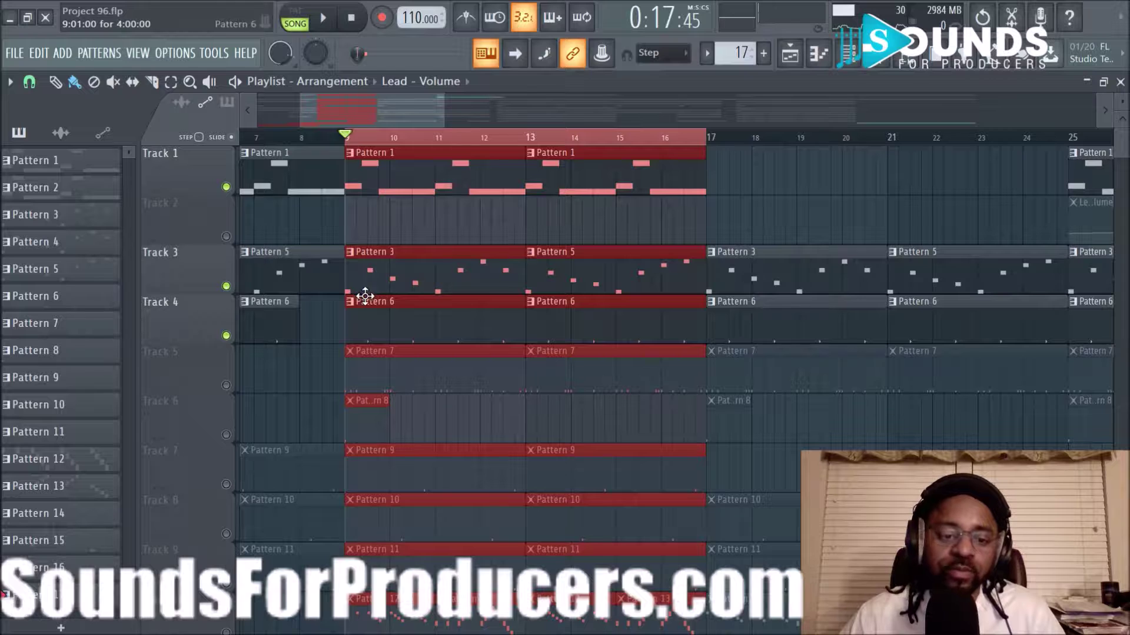
# Step: Unmute Track 5 and audition the selected bars with Tracks 1, 3 and 4, stopping playback at the end
pyautogui.click(226, 386)
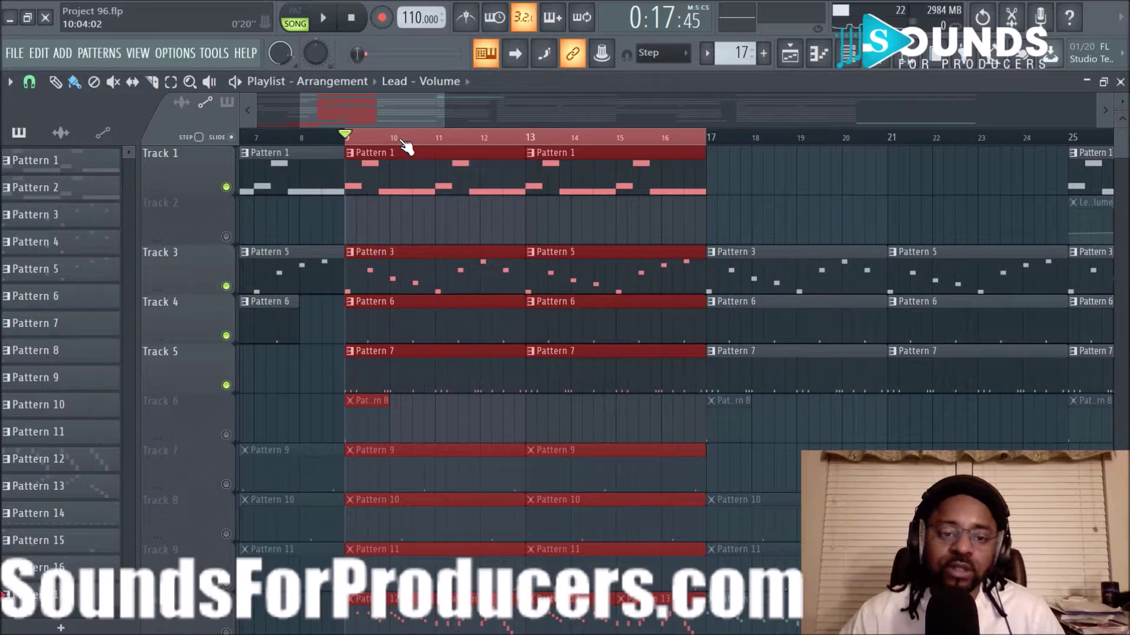
pyautogui.scroll(3, 402, 139)
pyautogui.scroll(-1, 402, 139)
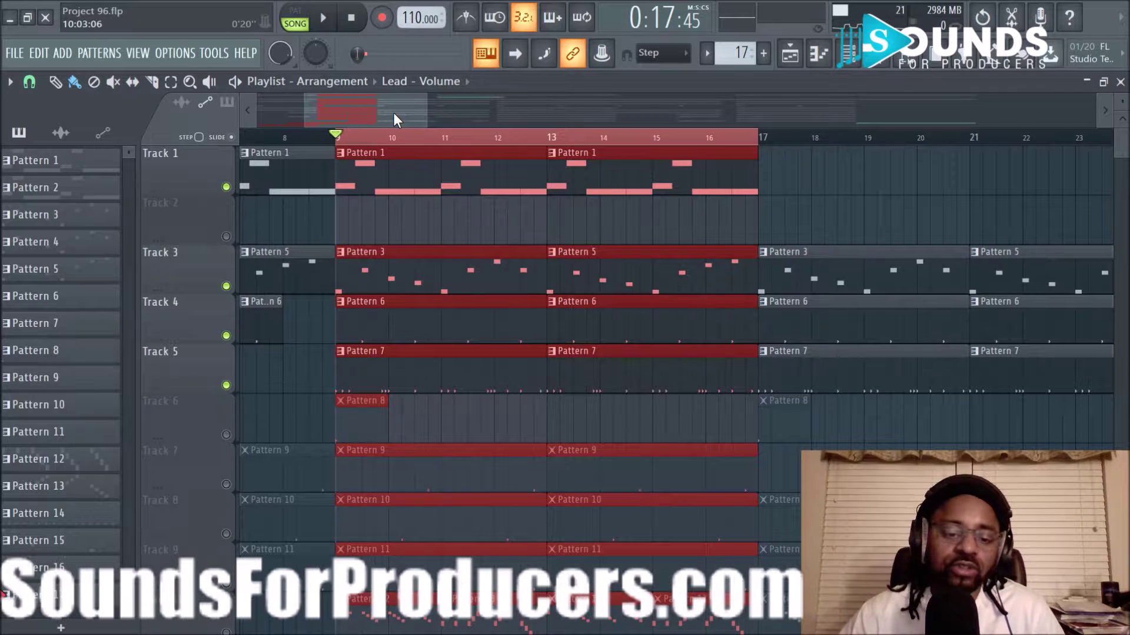
pyautogui.click(847, 61)
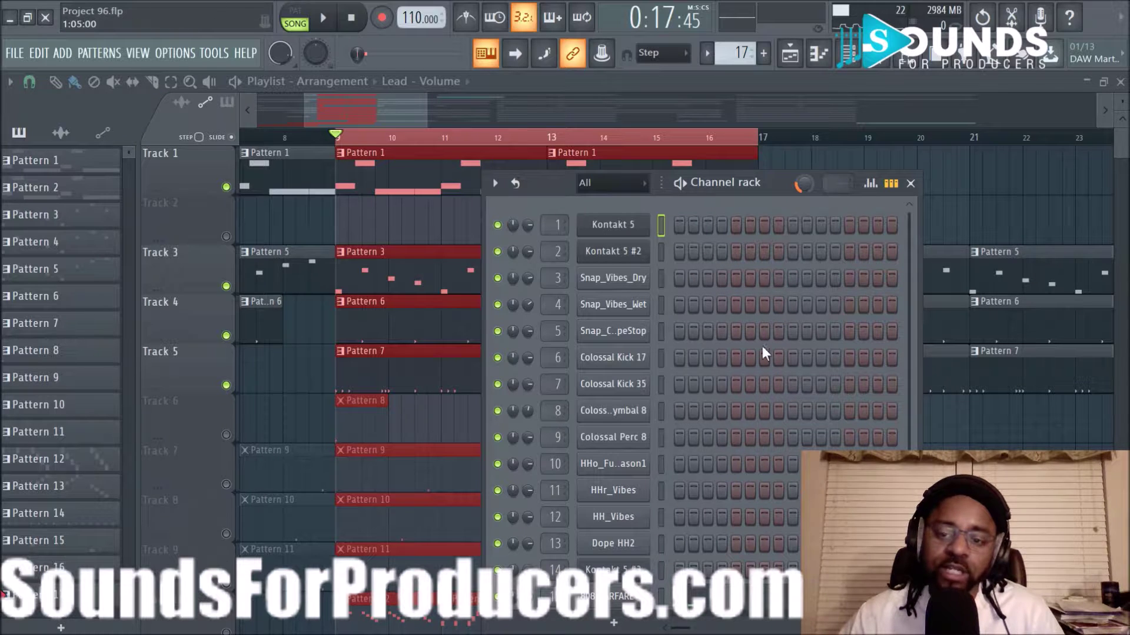
pyautogui.click(847, 63)
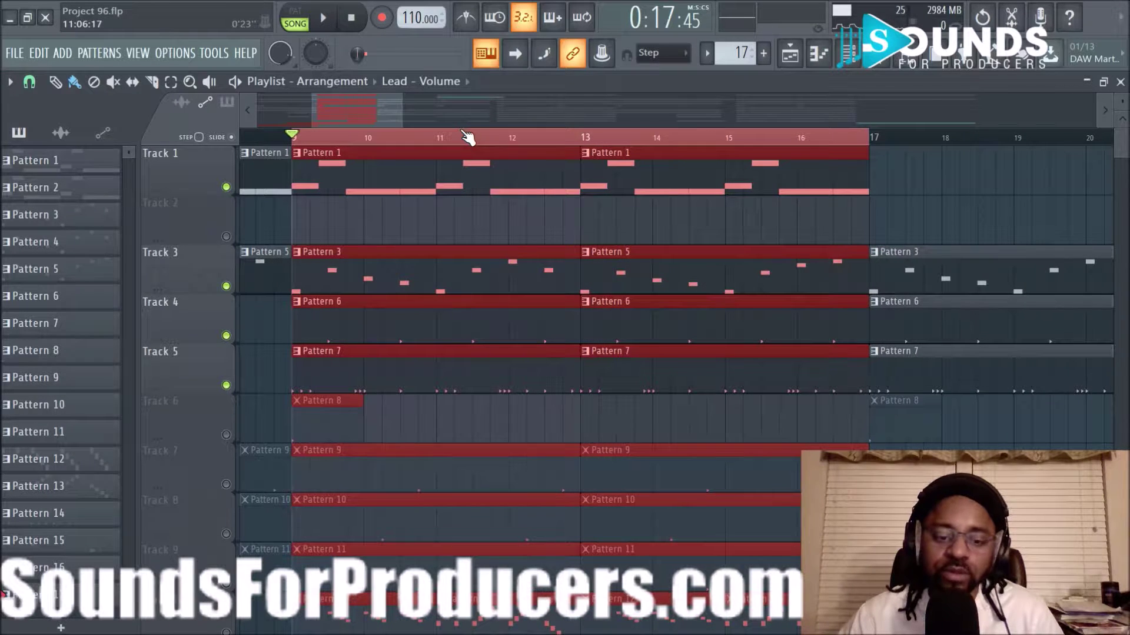
pyautogui.moveTo(350, 118); pyautogui.dragTo(344, 117)
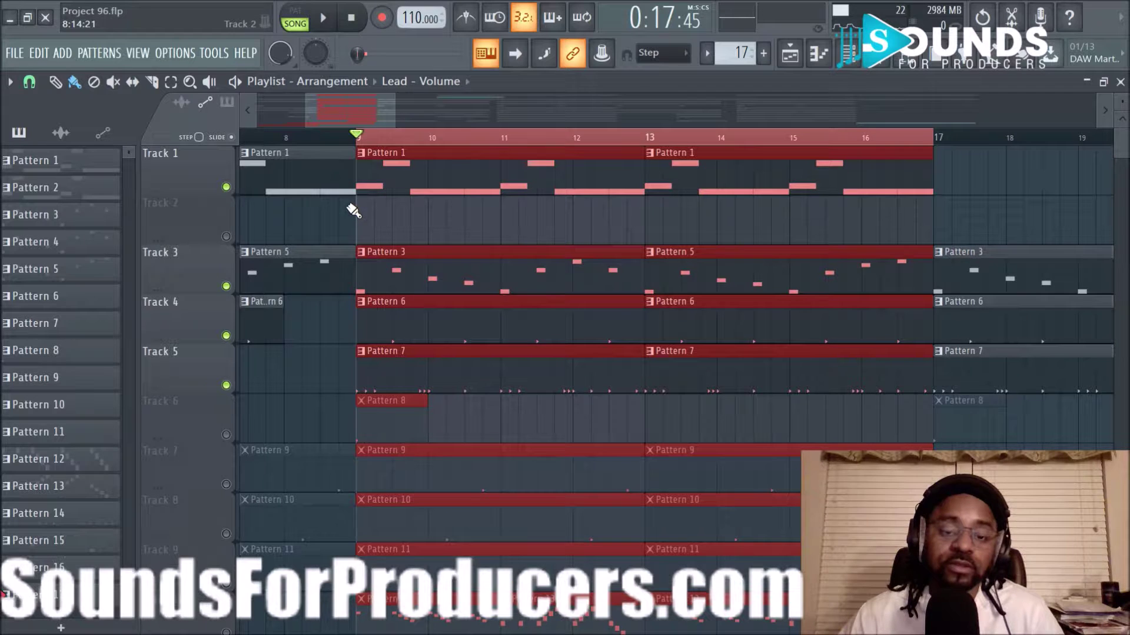
pyautogui.click(329, 23)
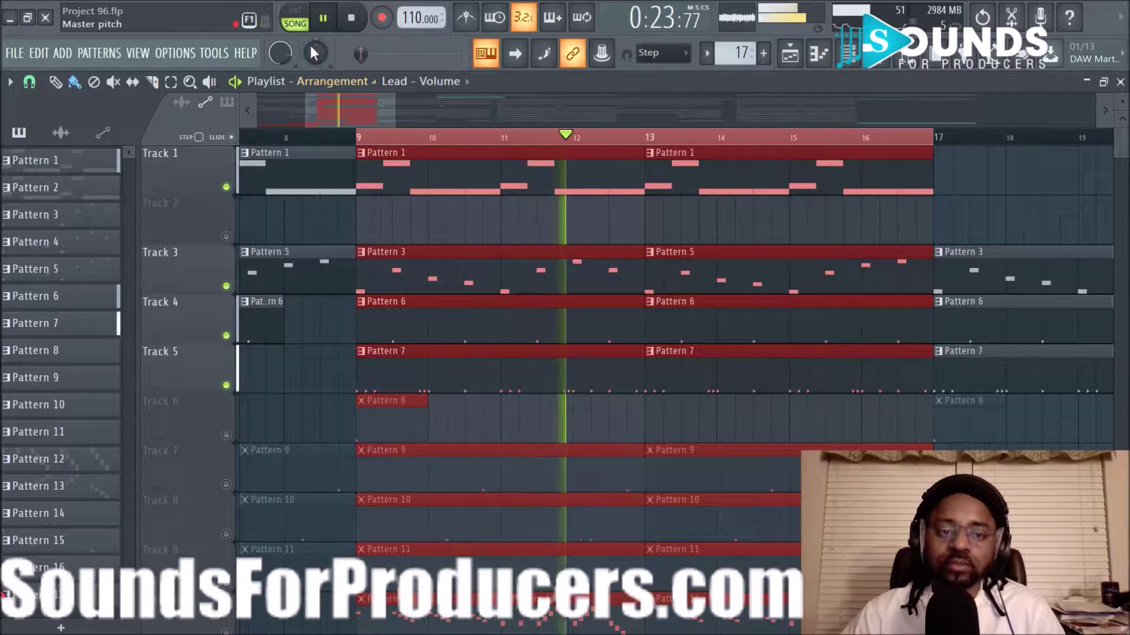
pyautogui.click(355, 25)
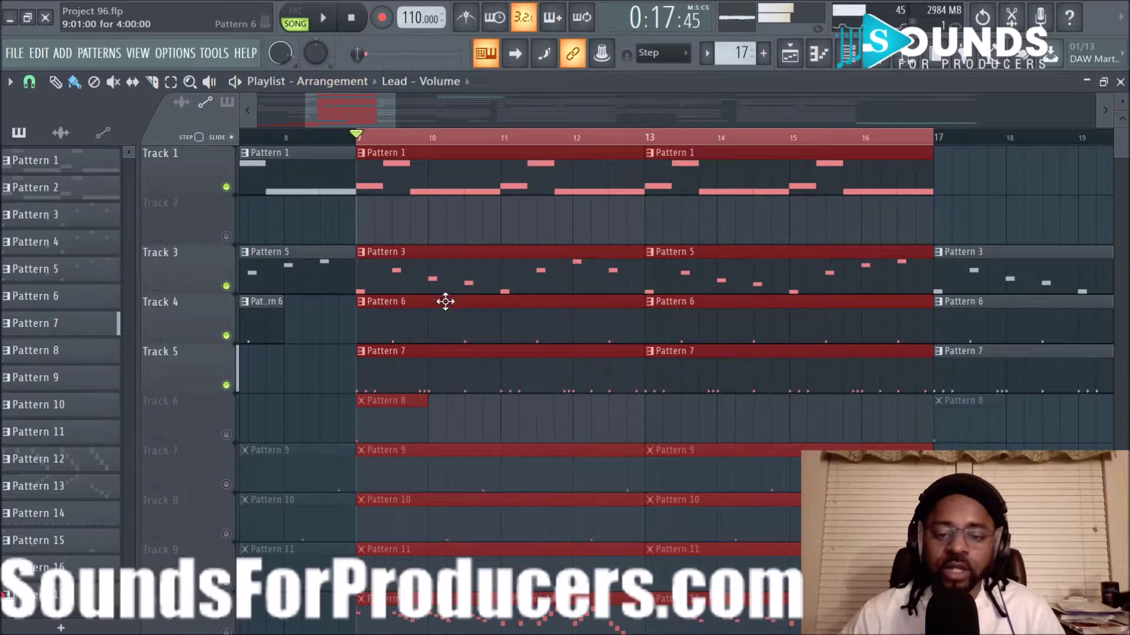
# Step: Show Pattern 7 in the channel rack, widening the rack to reveal more steps and moving it off the playlist's later bars
pyautogui.click(485, 348)
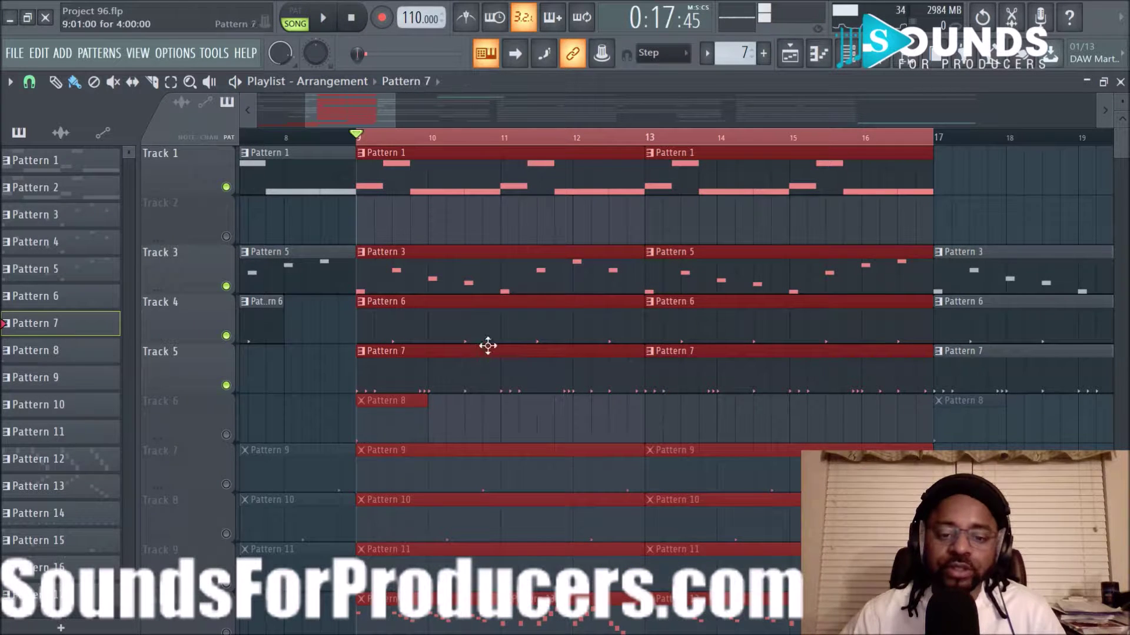
pyautogui.click(847, 54)
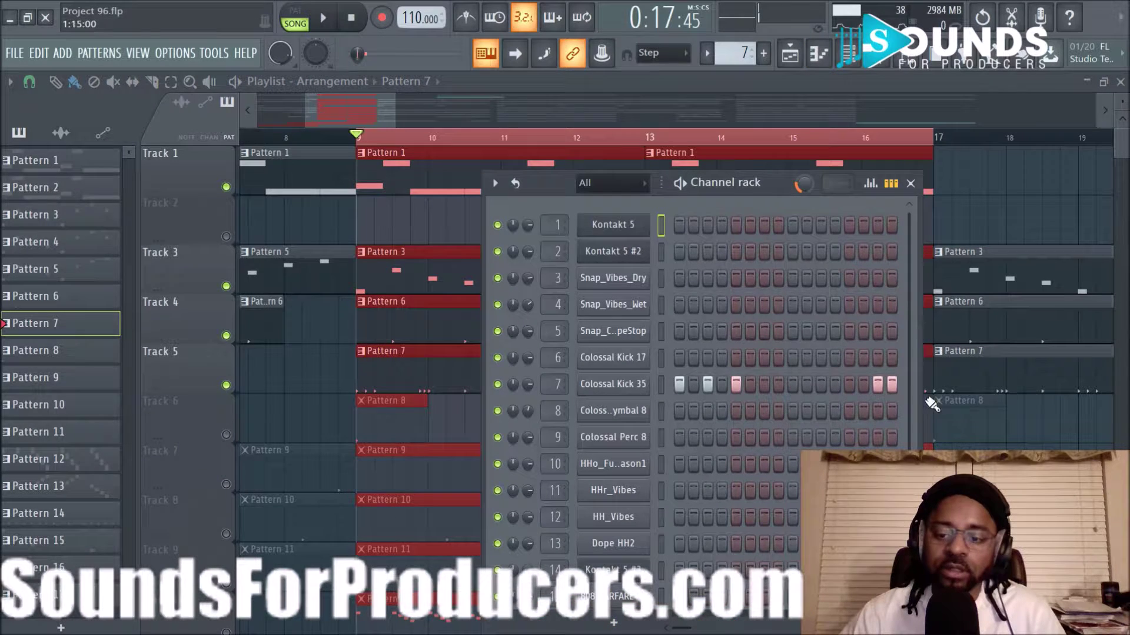
pyautogui.moveTo(771, 184); pyautogui.dragTo(499, 149)
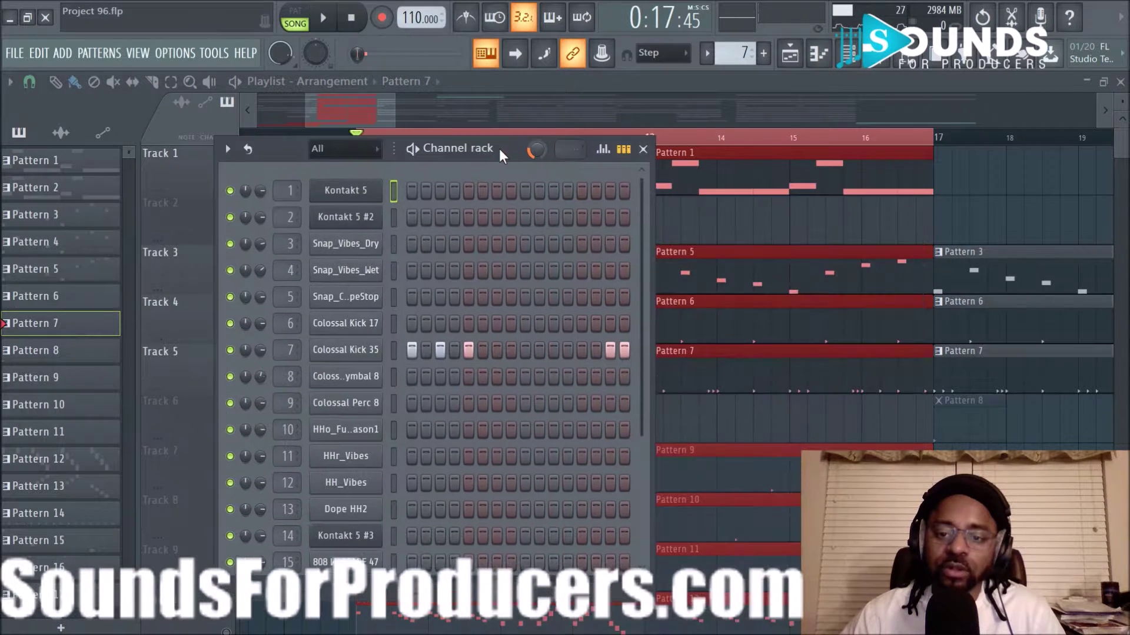
pyautogui.moveTo(651, 274); pyautogui.dragTo(1050, 299)
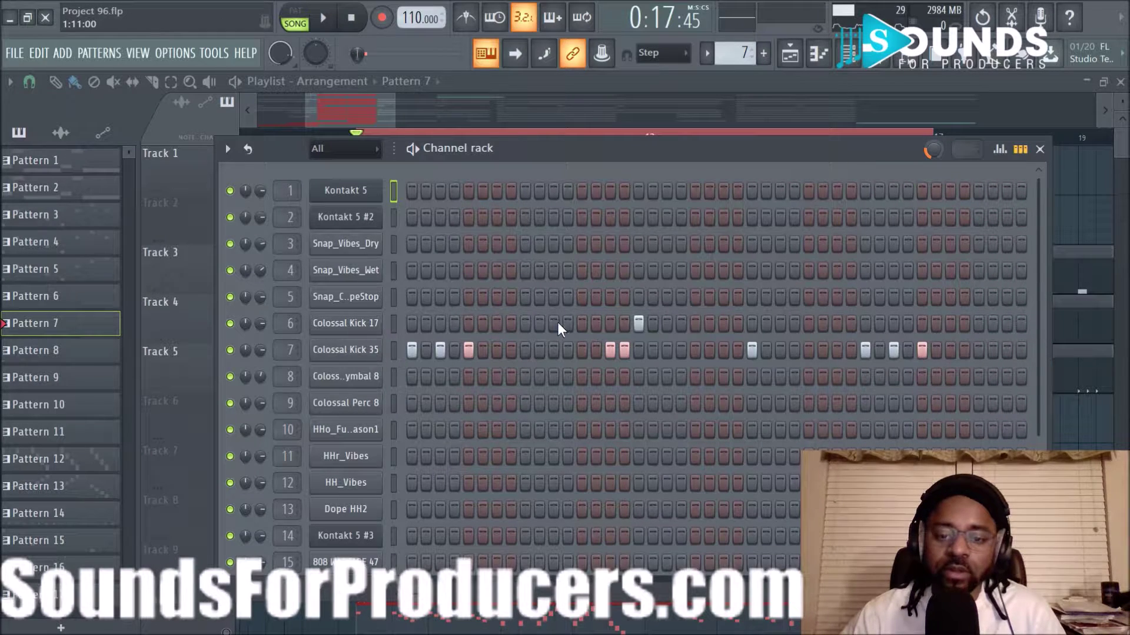
pyautogui.moveTo(633, 171); pyautogui.dragTo(443, 186)
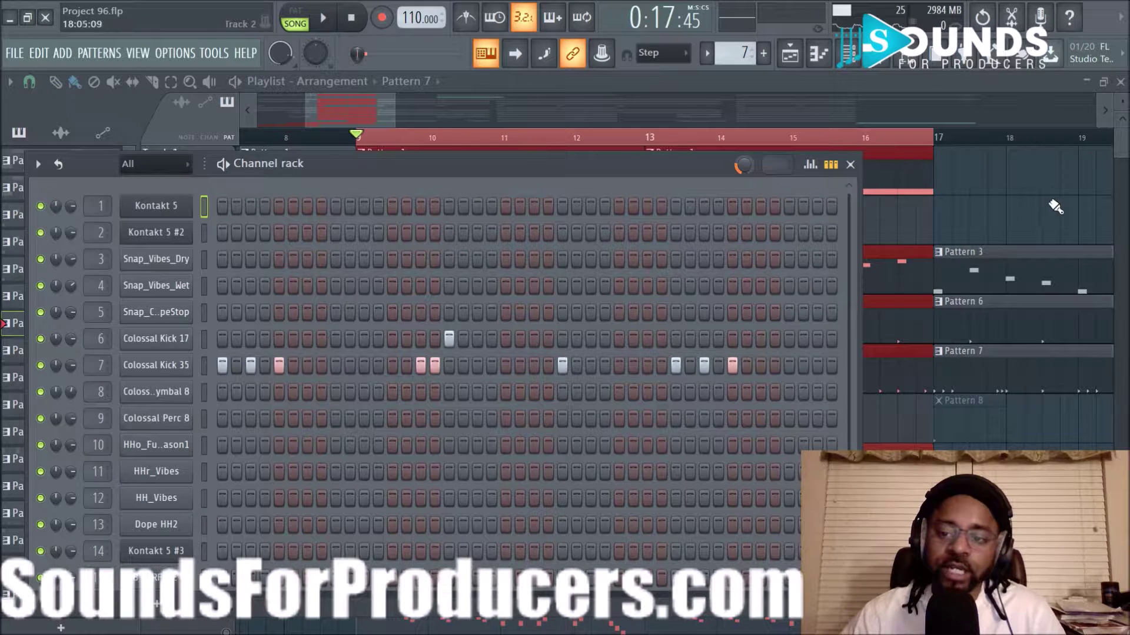
# Step: Close the channel rack, unmute Track 6 and audition its Pattern 8 hit from bar 9, stopping playback at the end
pyautogui.press('F6')
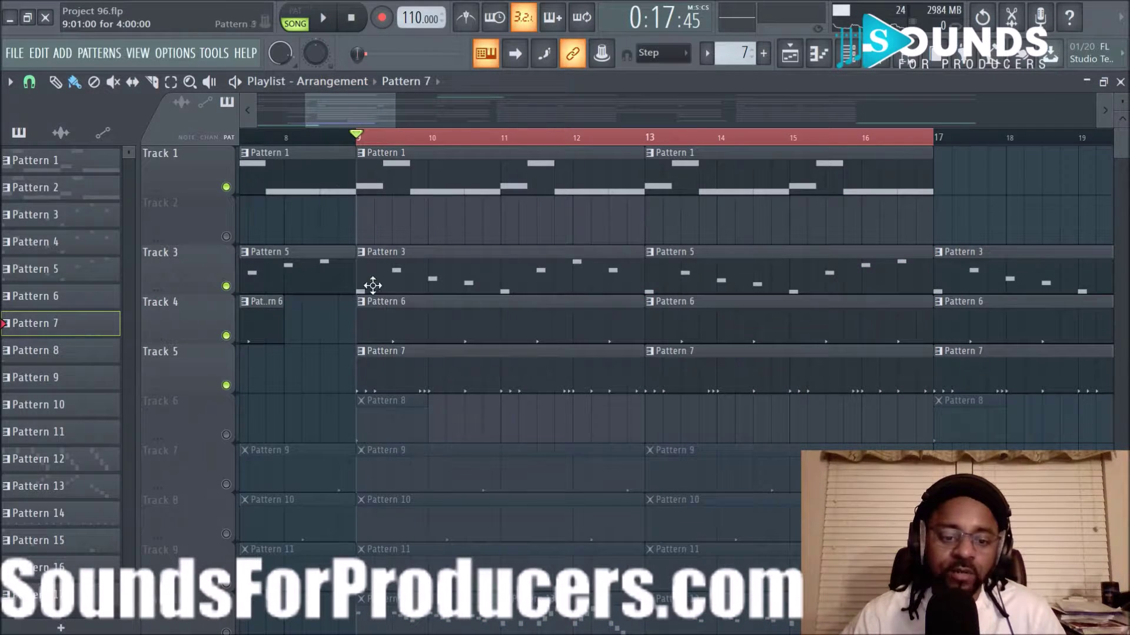
pyautogui.click(226, 435)
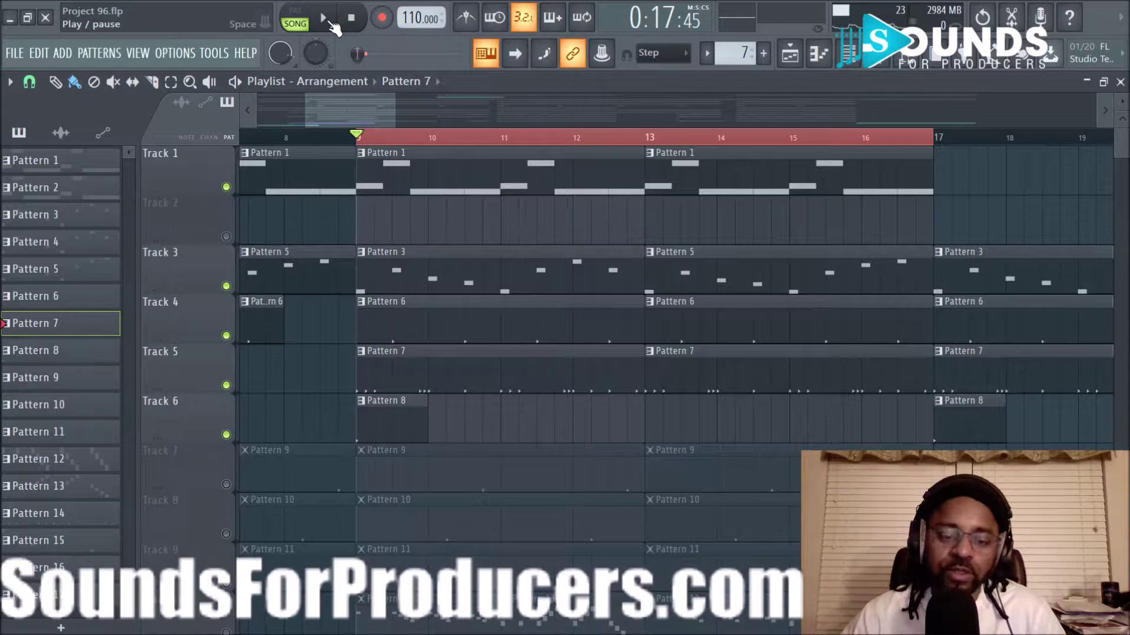
pyautogui.click(324, 18)
pyautogui.press('space')
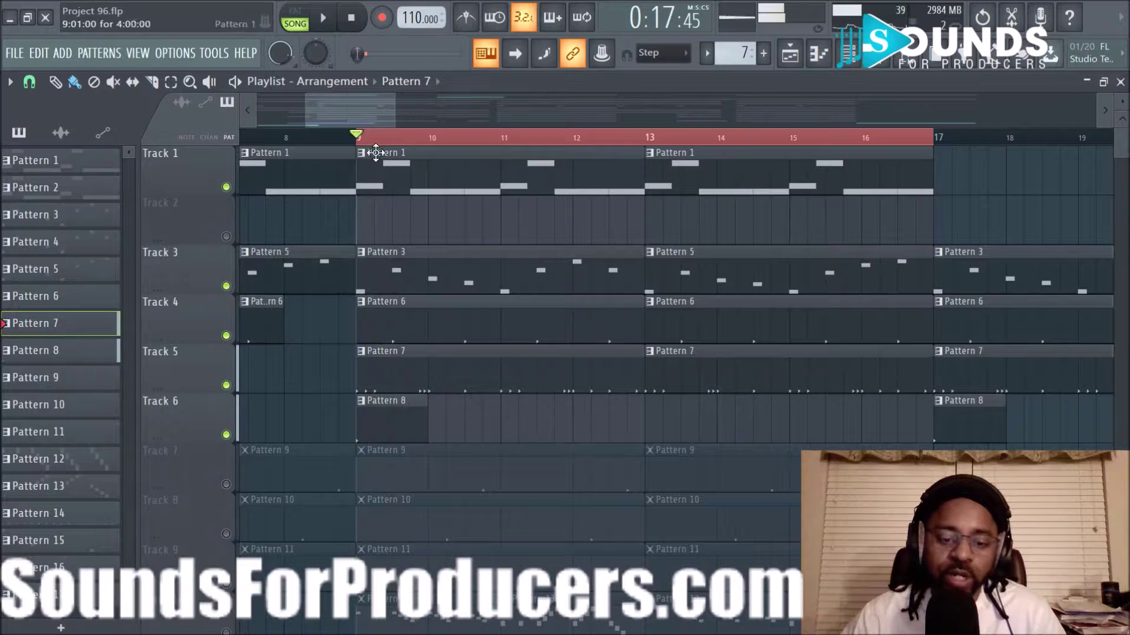
# Step: Unmute Track 7 and audition Pattern 9 with the other active tracks from bar 9, stopping playback at the end
pyautogui.click(226, 484)
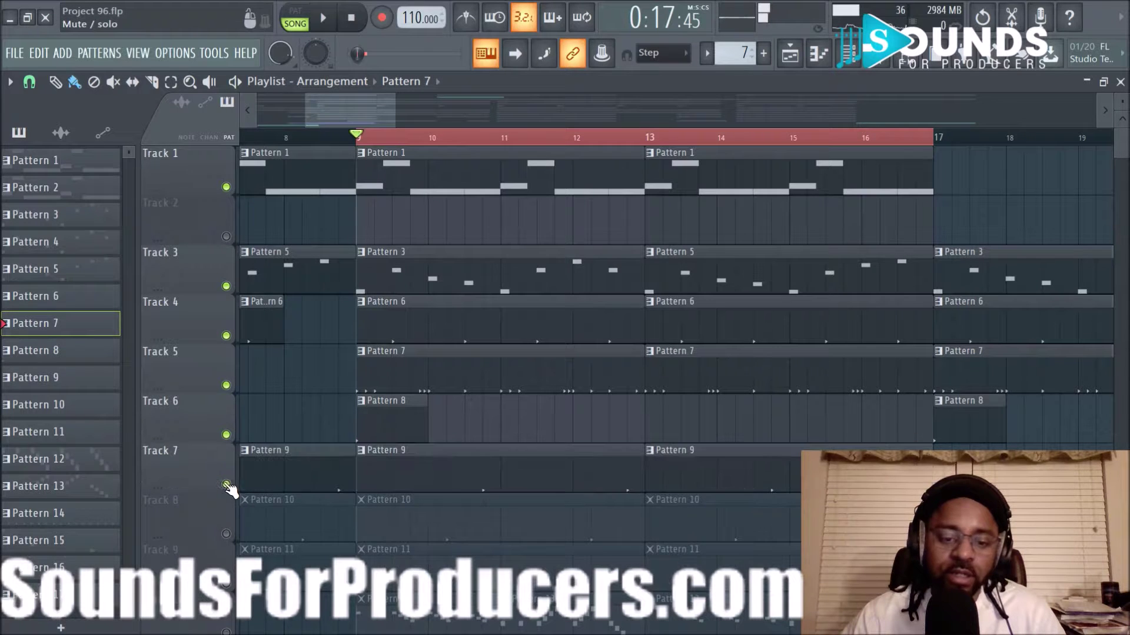
pyautogui.click(323, 19)
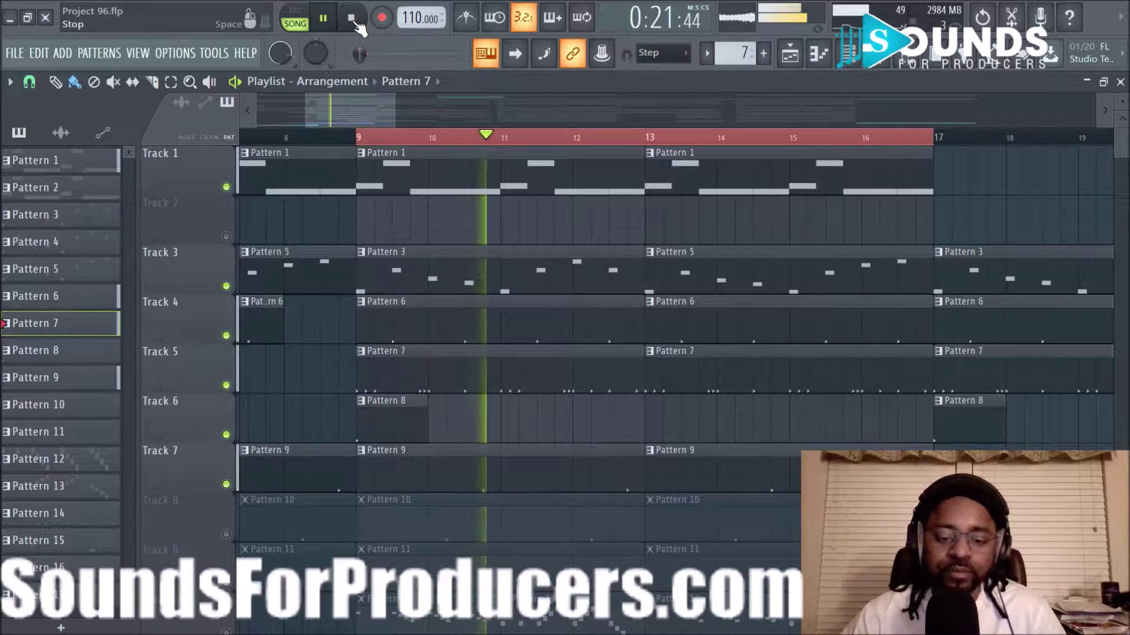
pyautogui.click(353, 20)
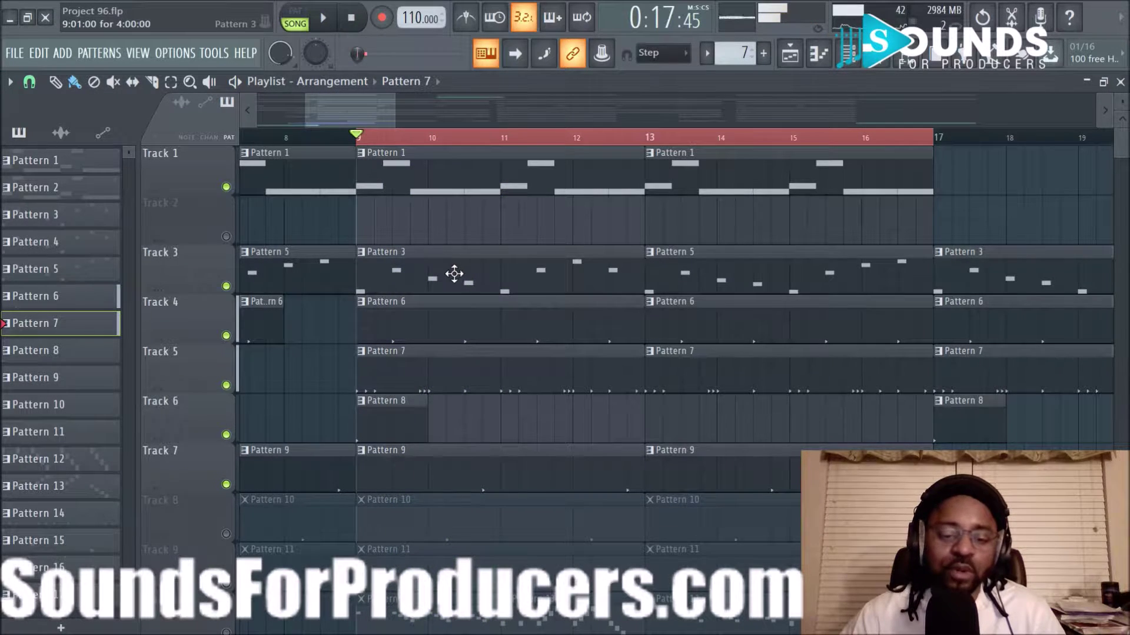
# Step: Inspect the Vox track's effect chain in the mixer and return to the playlist
pyautogui.scroll(-2, 454, 273)
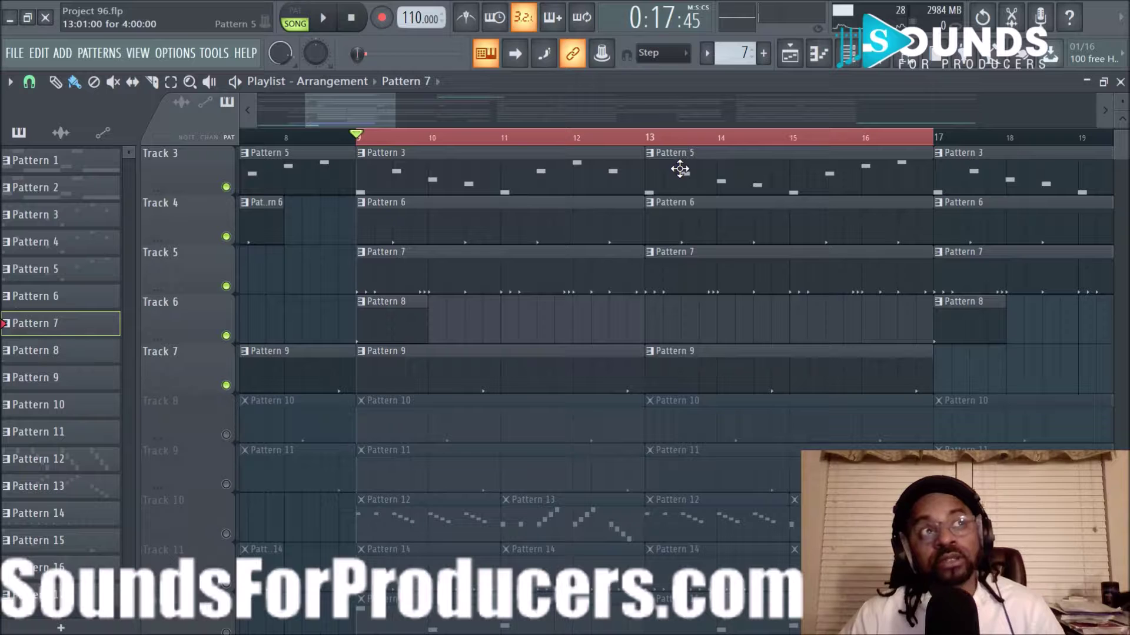
pyautogui.click(881, 66)
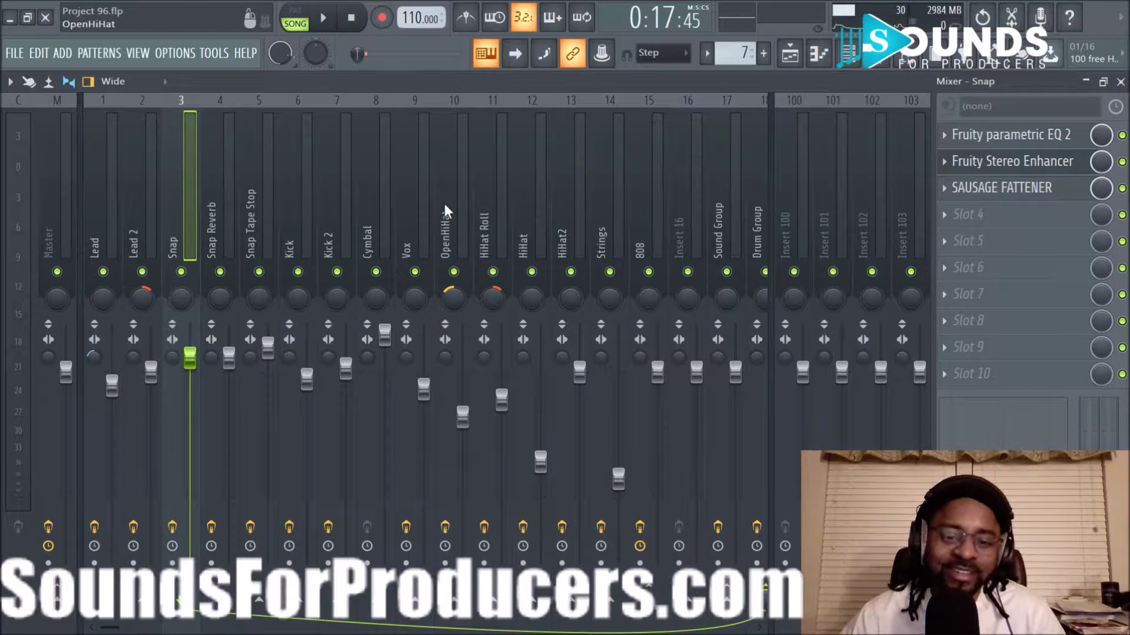
pyautogui.click(424, 214)
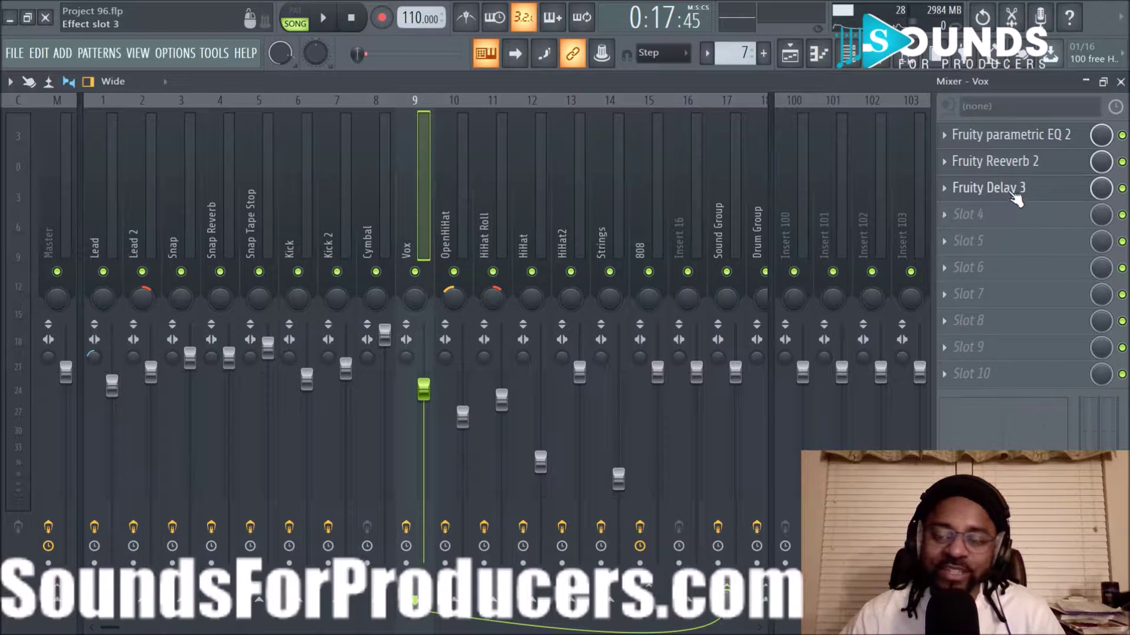
pyautogui.click(798, 63)
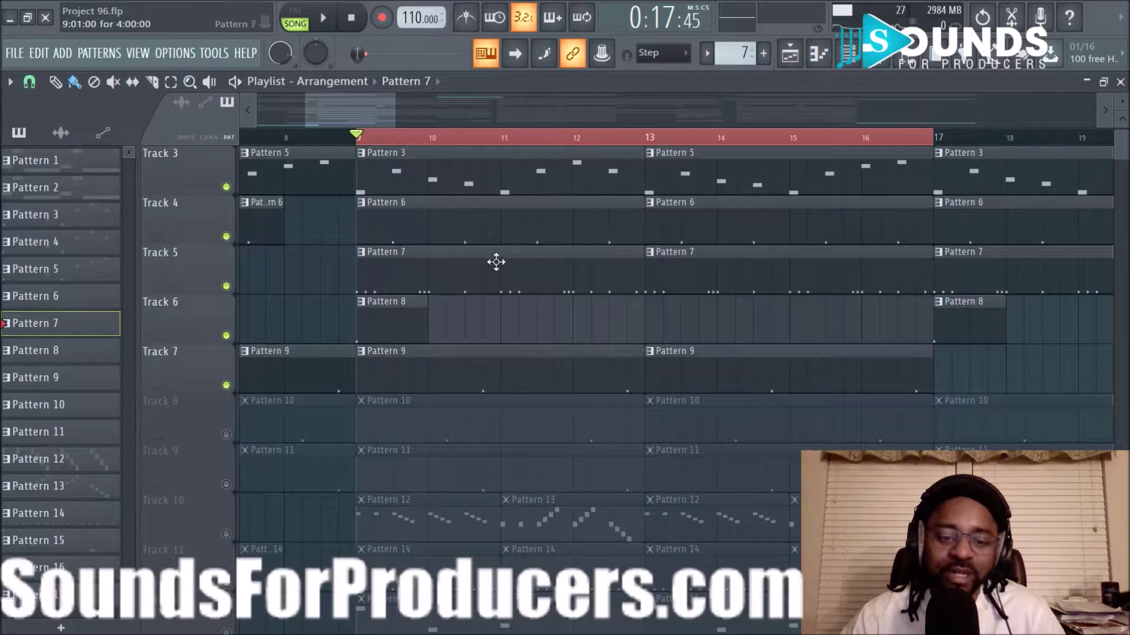
# Step: Unmute Tracks 8 and 9 and audition them with the rest of the beat from bar 9, stopping playback at the end
pyautogui.click(226, 435)
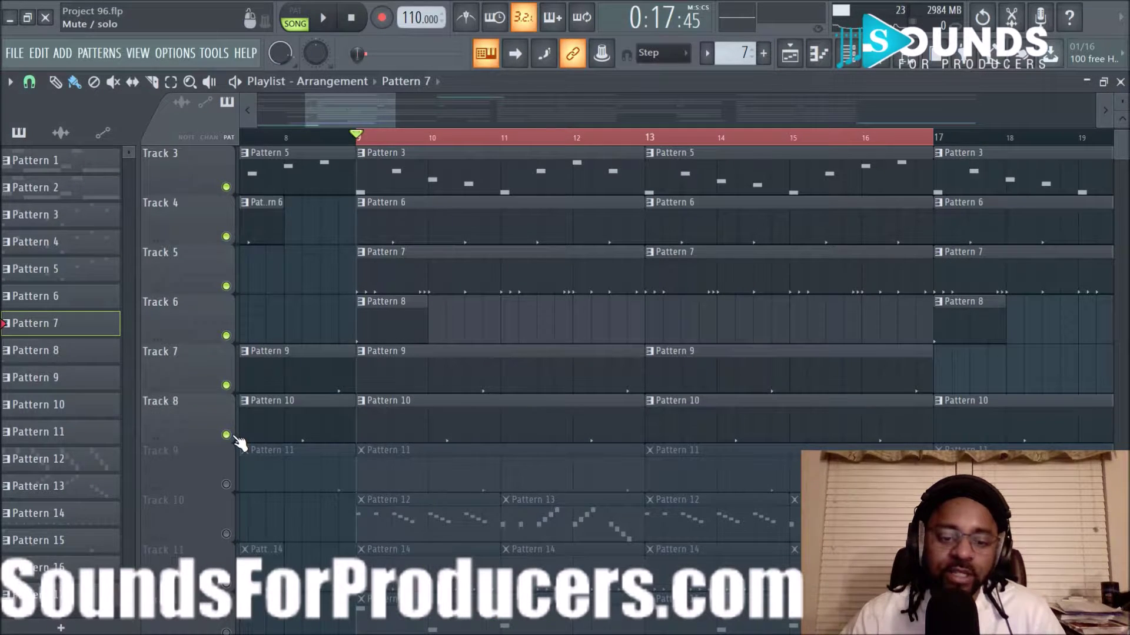
pyautogui.click(226, 484)
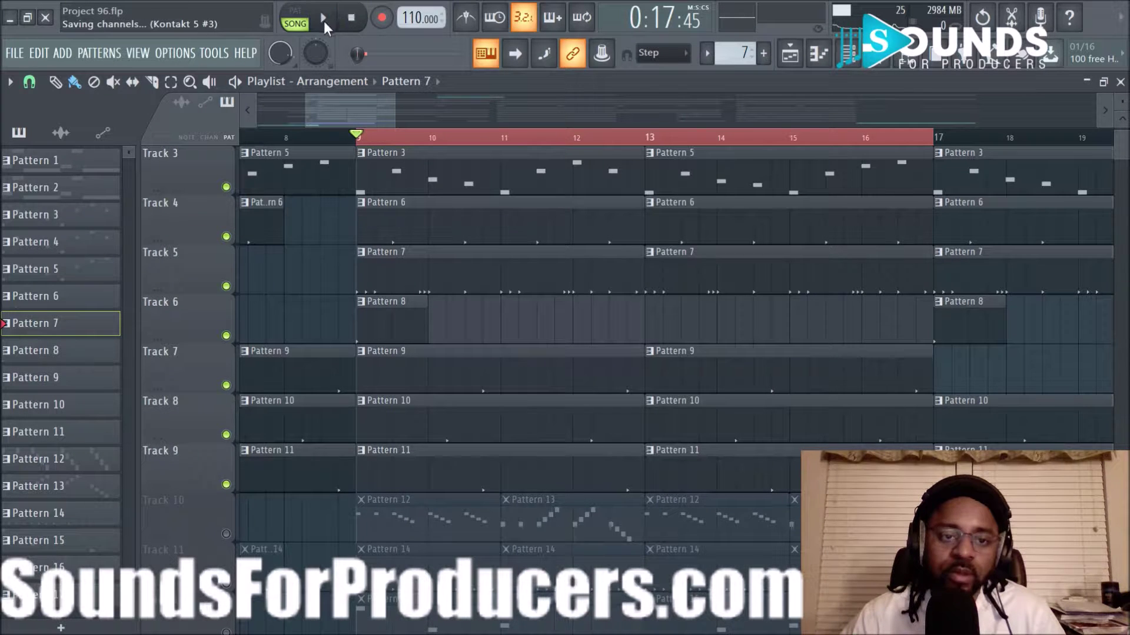
pyautogui.press('space')
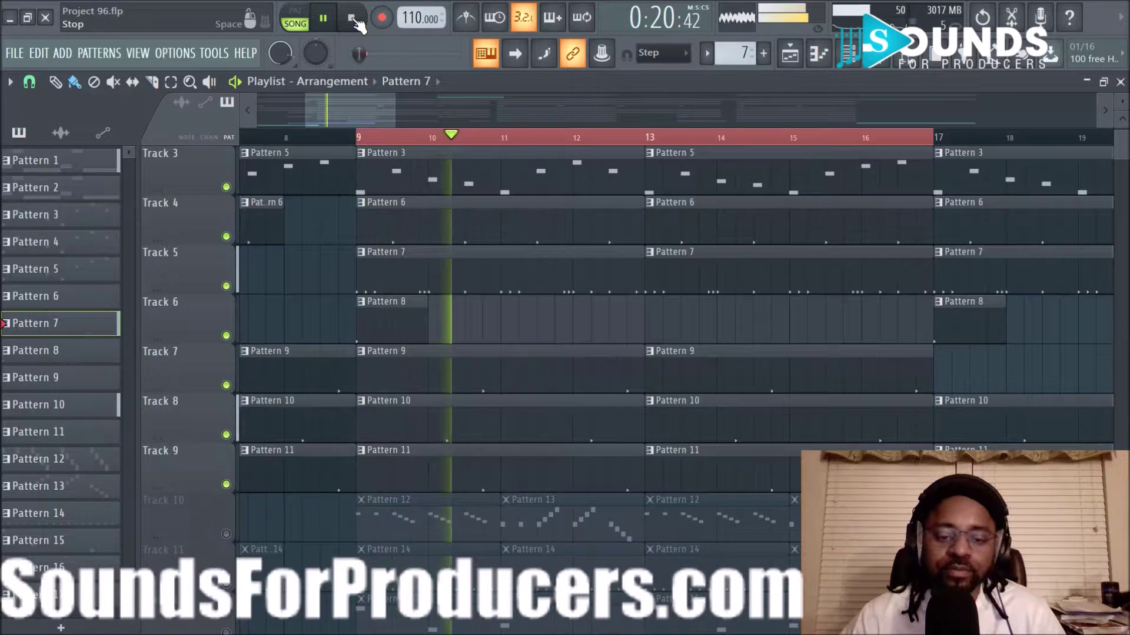
pyautogui.press('space')
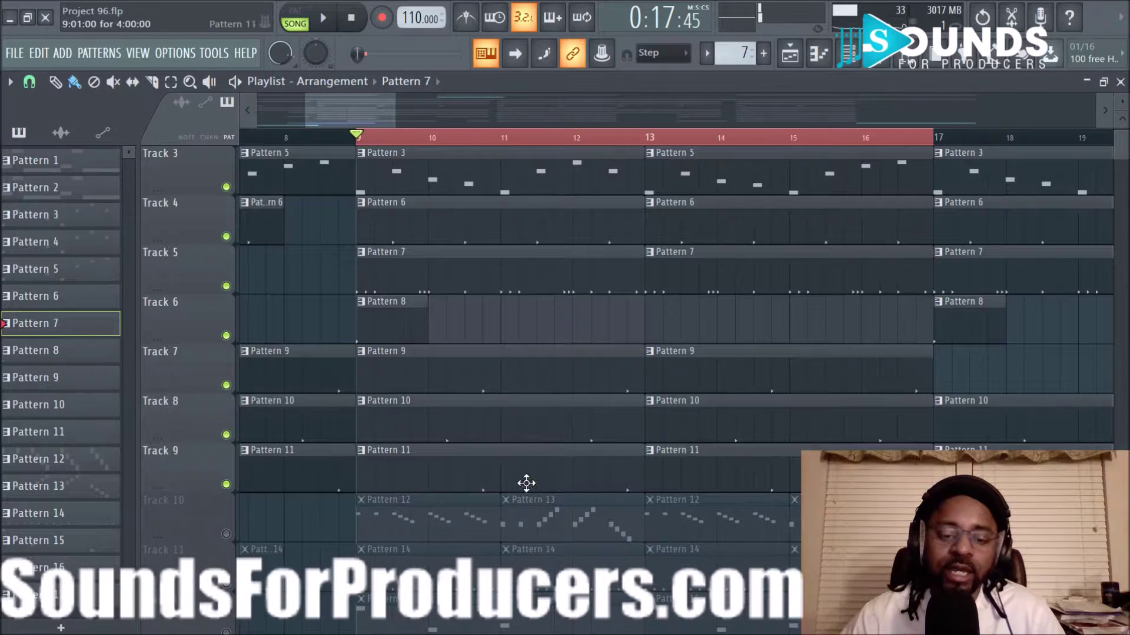
# Step: Unmute Track 10 and audition Patterns 12 and 13 within the beat from bar 9, stopping playback at the end
pyautogui.click(226, 535)
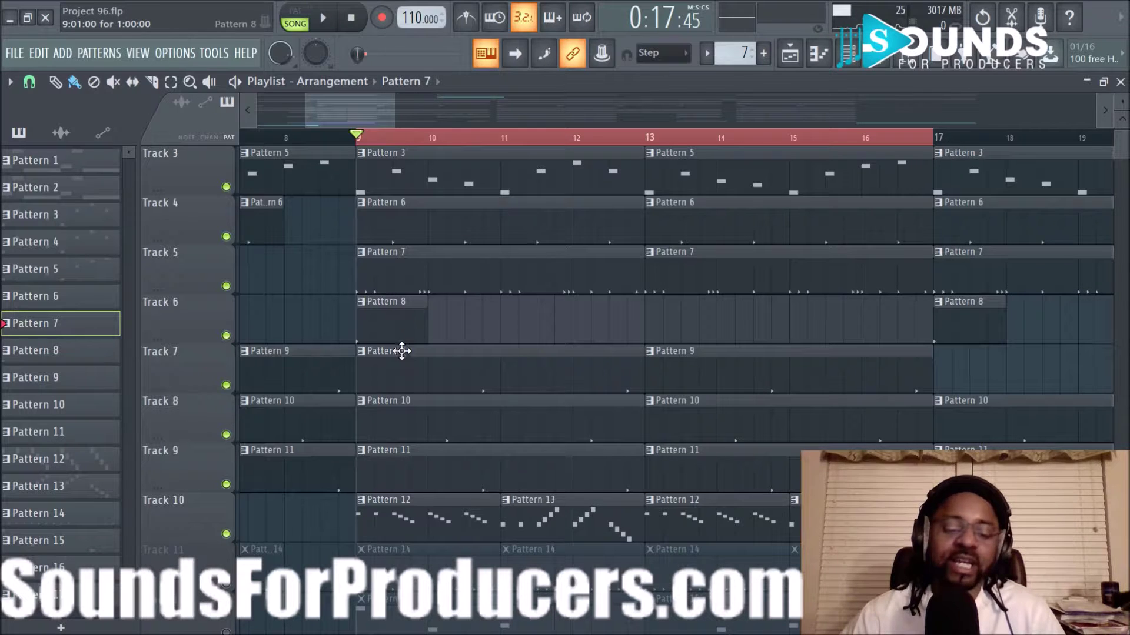
pyautogui.scroll(-1, 401, 415)
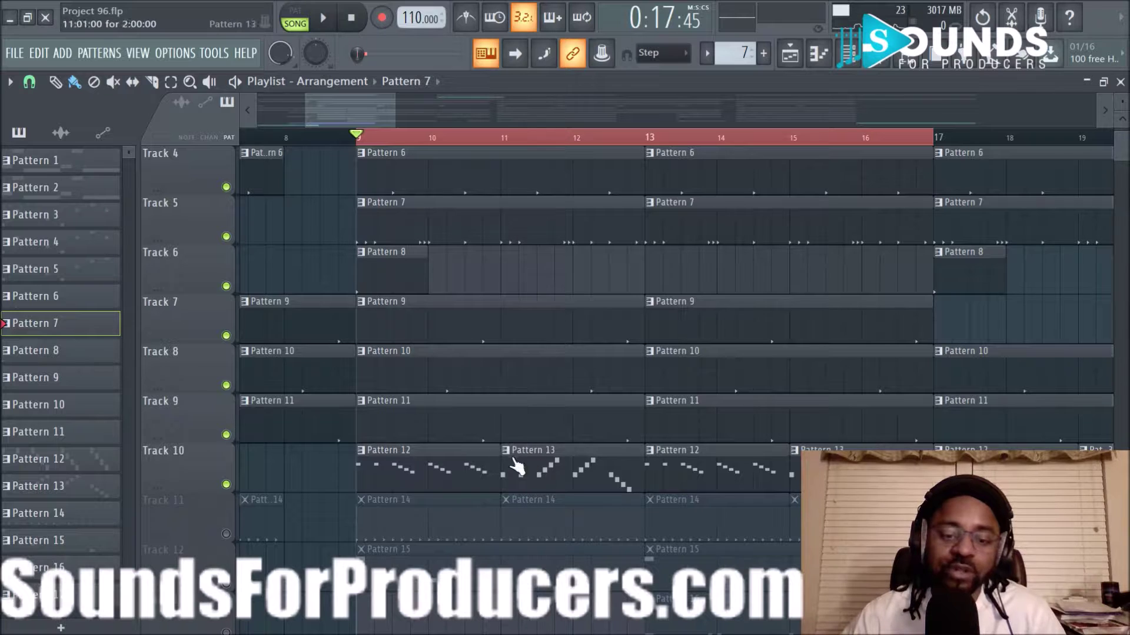
pyautogui.click(327, 25)
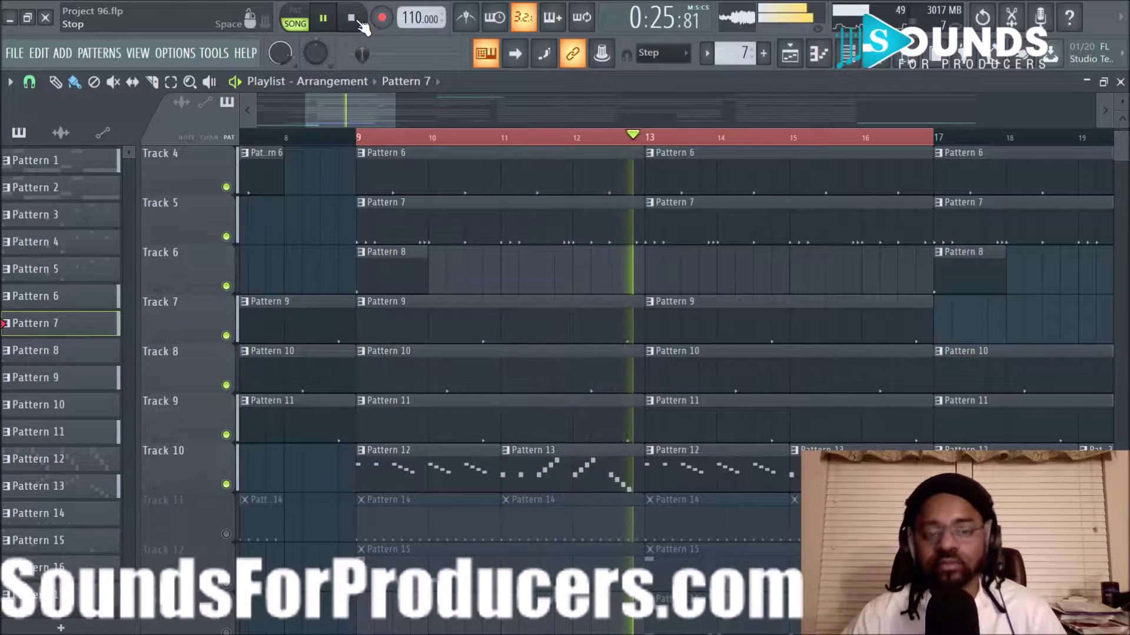
pyautogui.click(353, 20)
# Step: Examine the HH_Vibes notes of Patterns 12 and 13 in the piano roll and return to the playlist
pyautogui.doubleClick(418, 471)
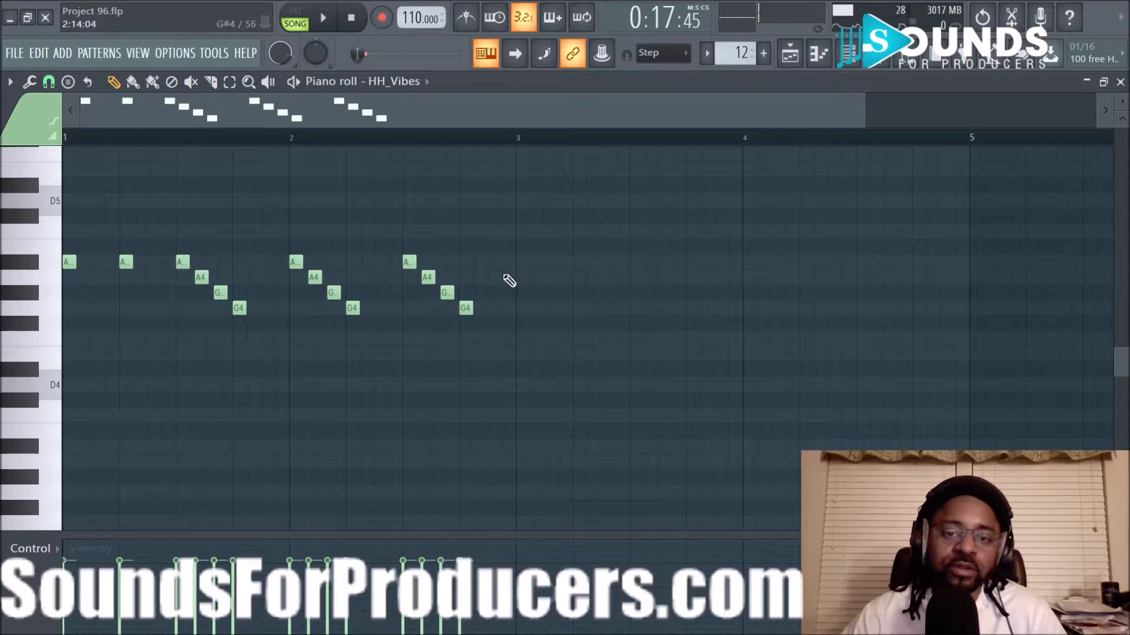
pyautogui.scroll(1, 739, 52)
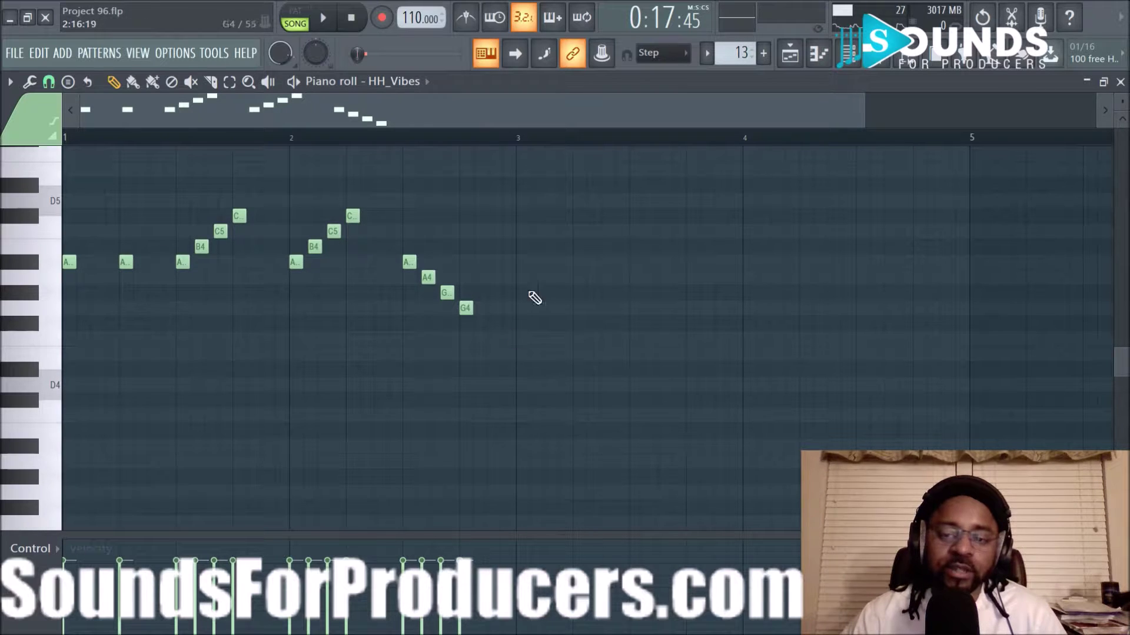
pyautogui.click(790, 52)
# Step: Unmute Track 11, review the active tracks above it and audition Pattern 14 within the beat, stopping playback at the end
pyautogui.scroll(-1, 309, 433)
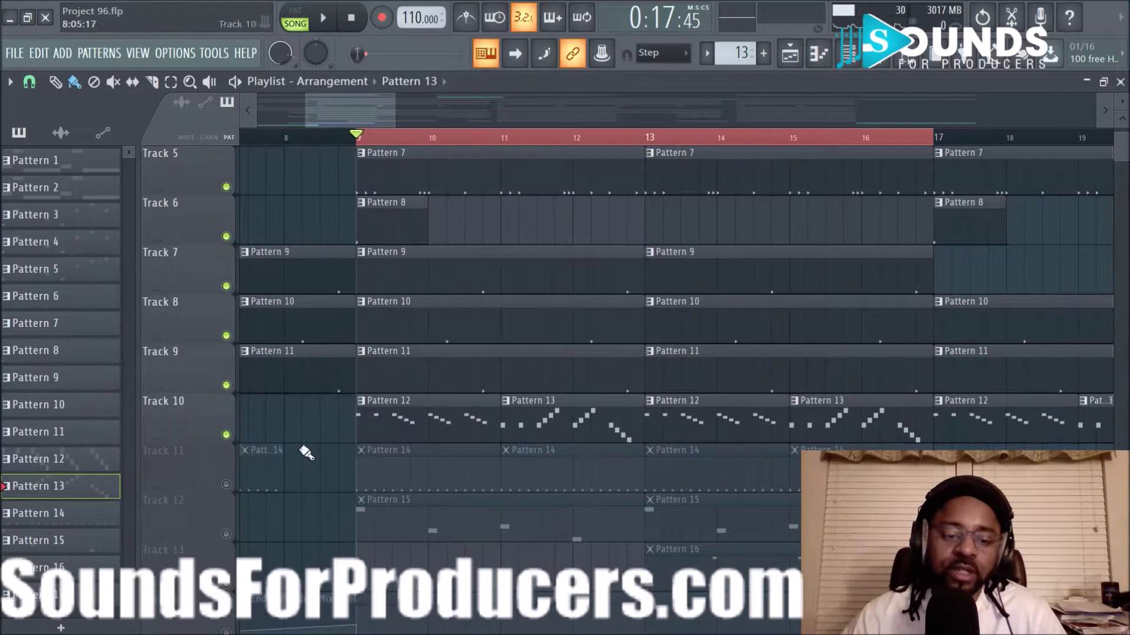
pyautogui.click(227, 486)
pyautogui.scroll(4, 385, 353)
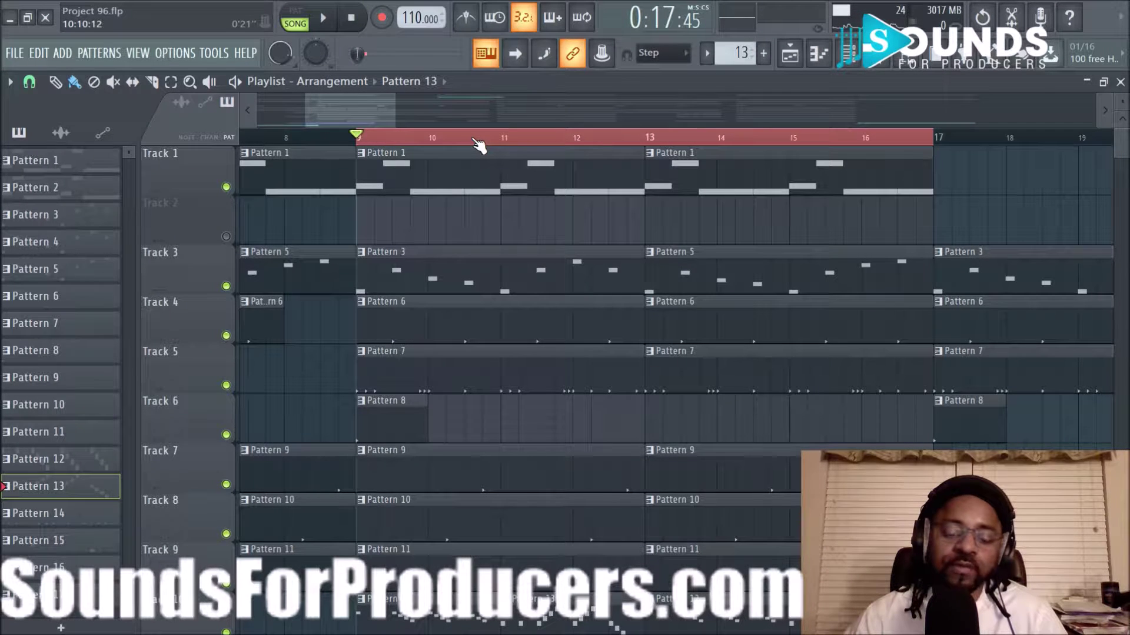
pyautogui.scroll(-4, 482, 220)
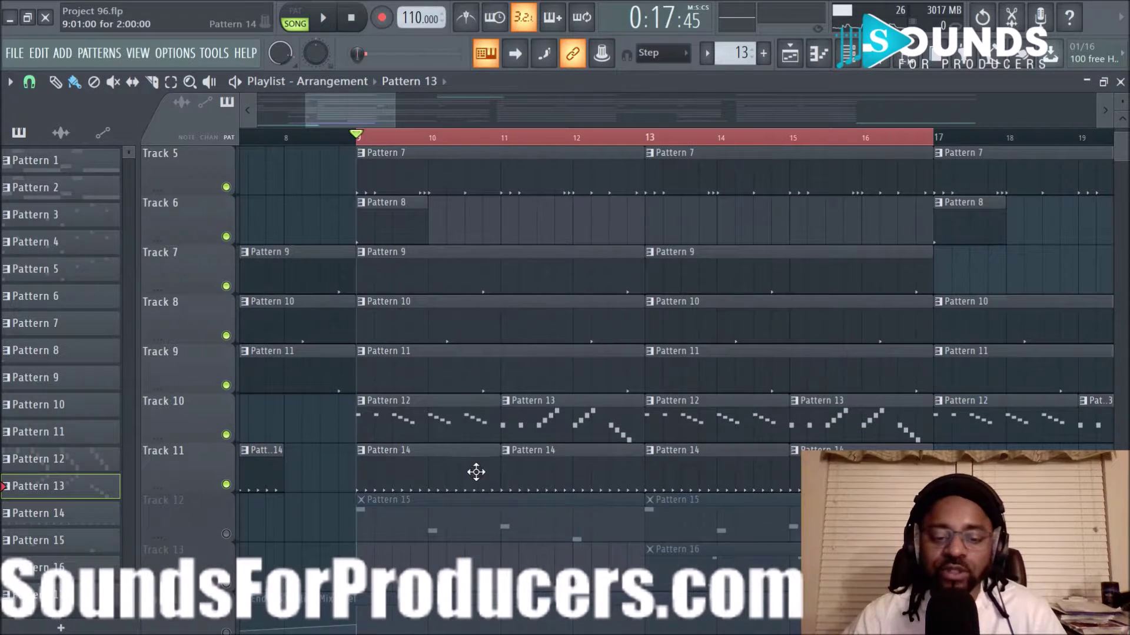
pyautogui.scroll(1, 478, 410)
pyautogui.scroll(2, 482, 403)
pyautogui.scroll(-2, 404, 368)
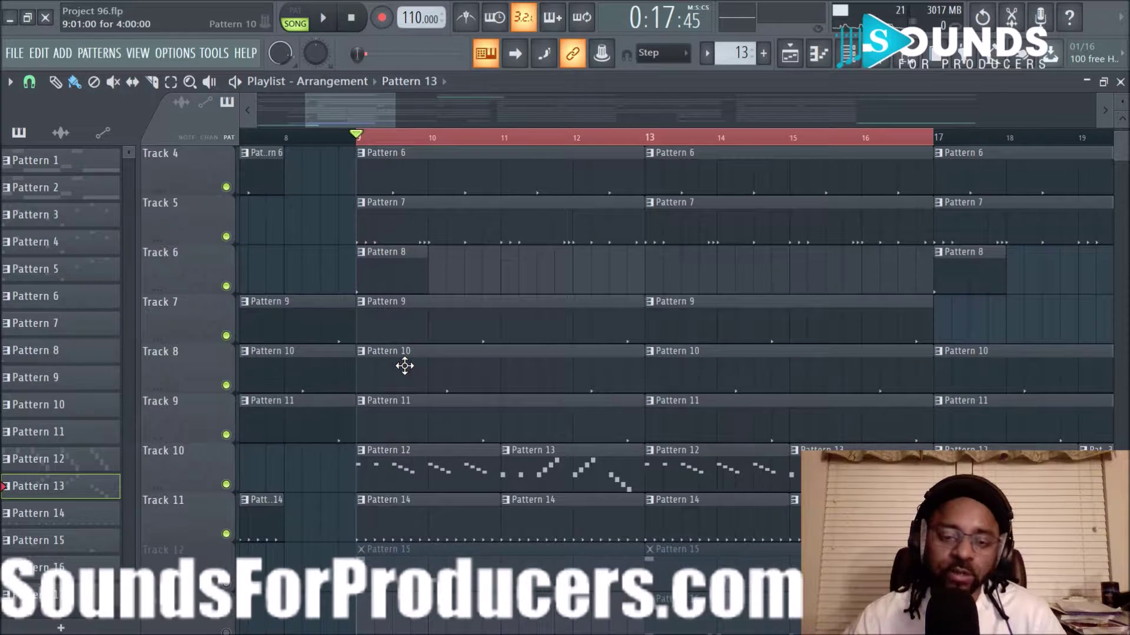
pyautogui.click(324, 23)
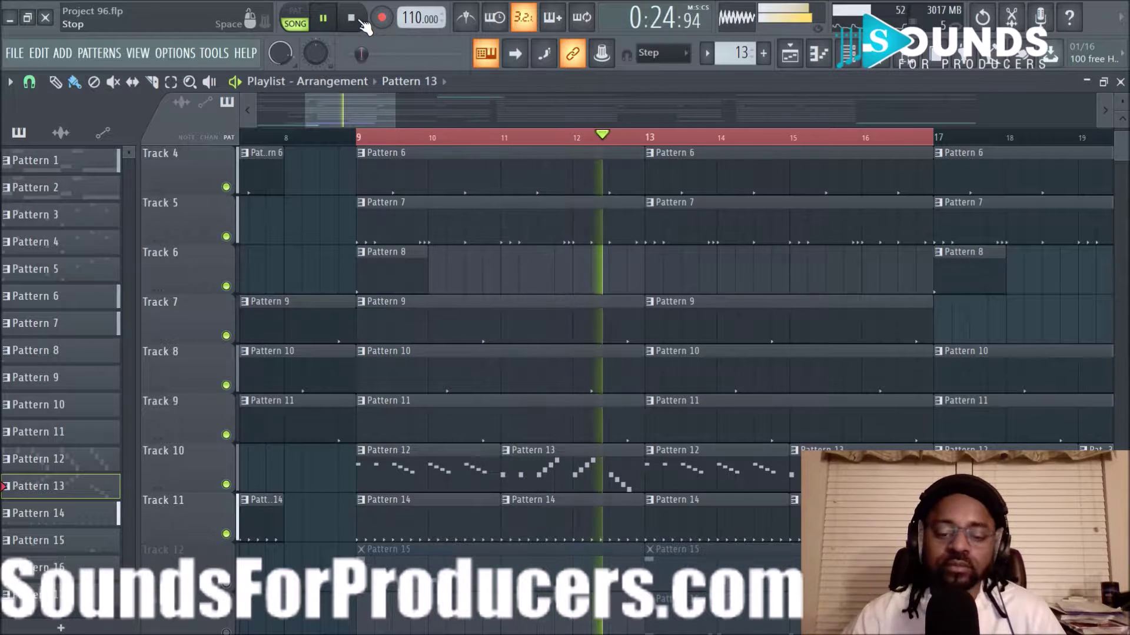
pyautogui.click(351, 18)
# Step: Unmute Track 12 and audition Pattern 15 within the beat twice from bar 9, stopping playback after each pass
pyautogui.scroll(-1, 391, 335)
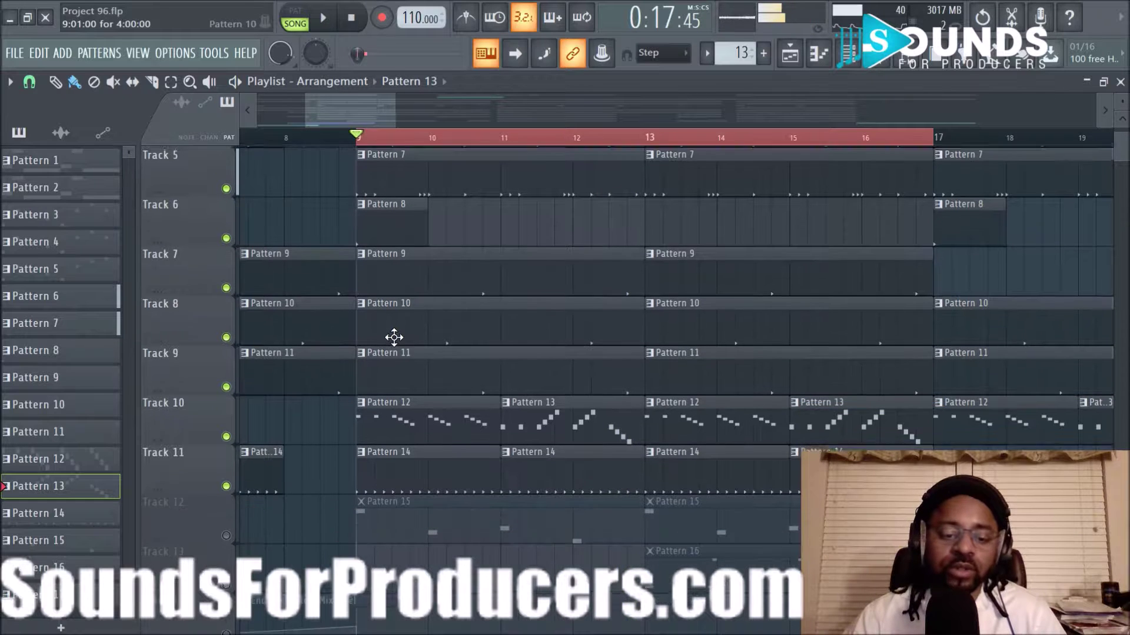
pyautogui.click(225, 533)
pyautogui.scroll(-3, 382, 418)
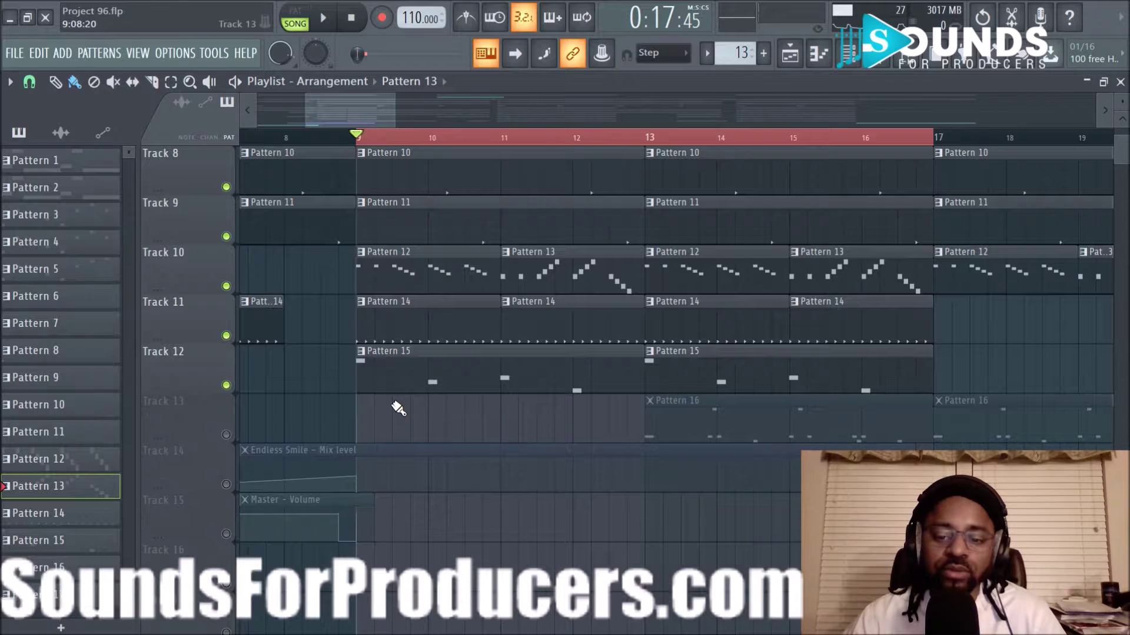
pyautogui.click(328, 19)
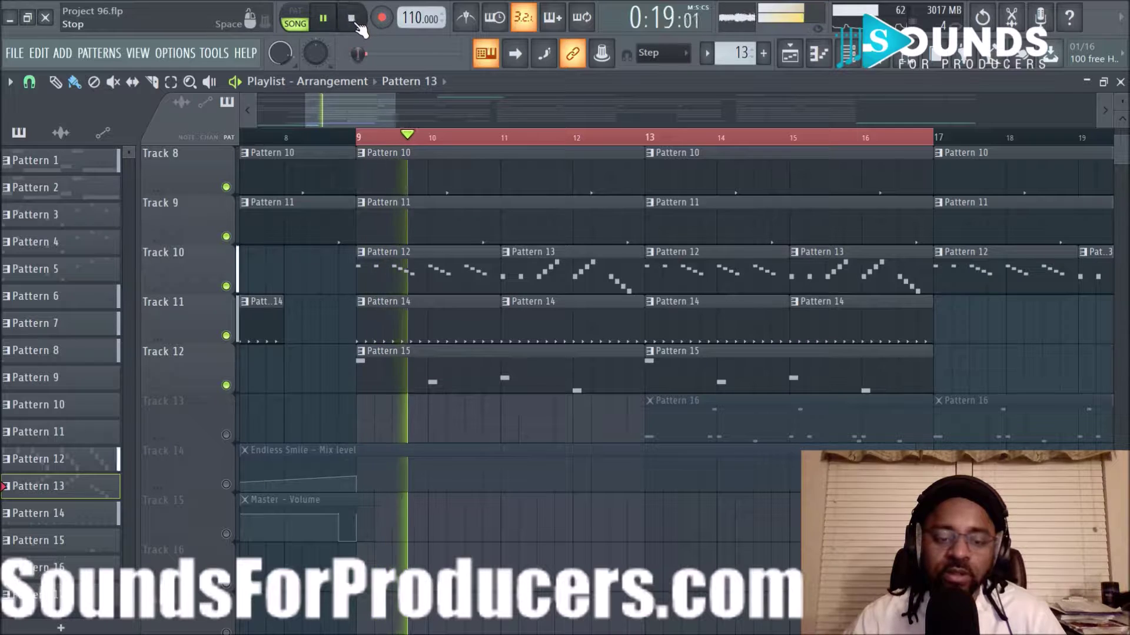
pyautogui.click(353, 21)
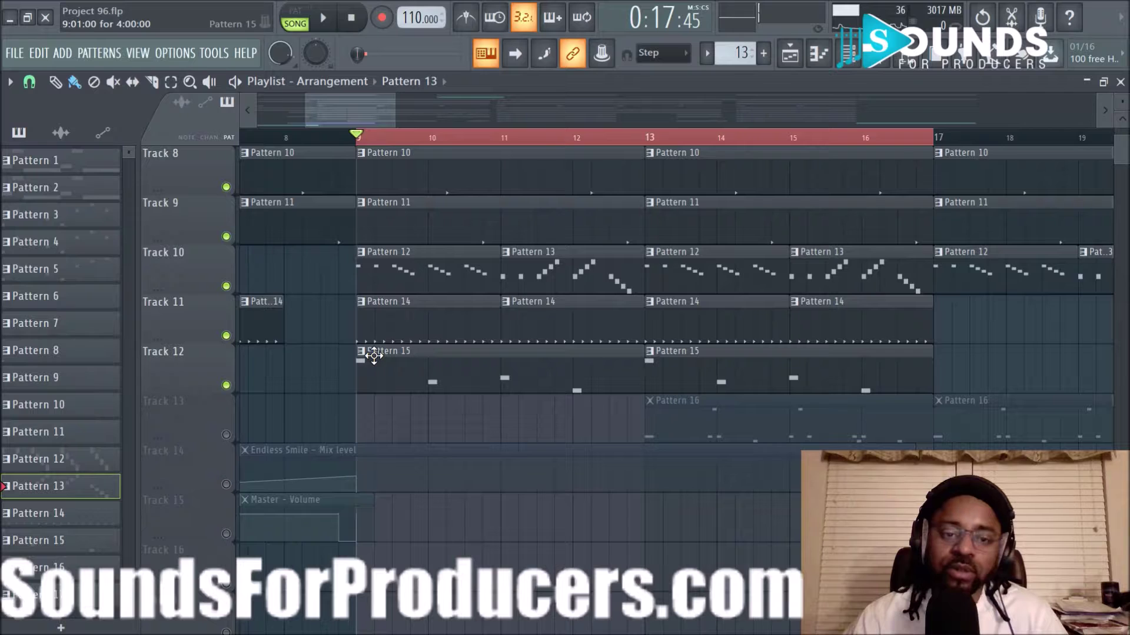
pyautogui.click(323, 18)
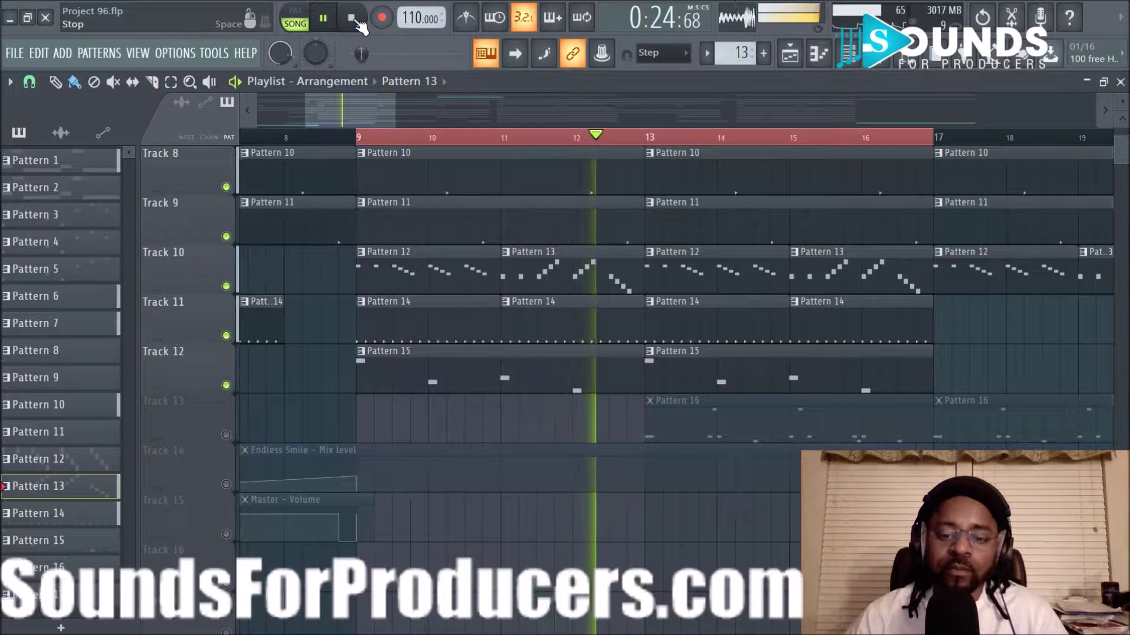
pyautogui.click(352, 18)
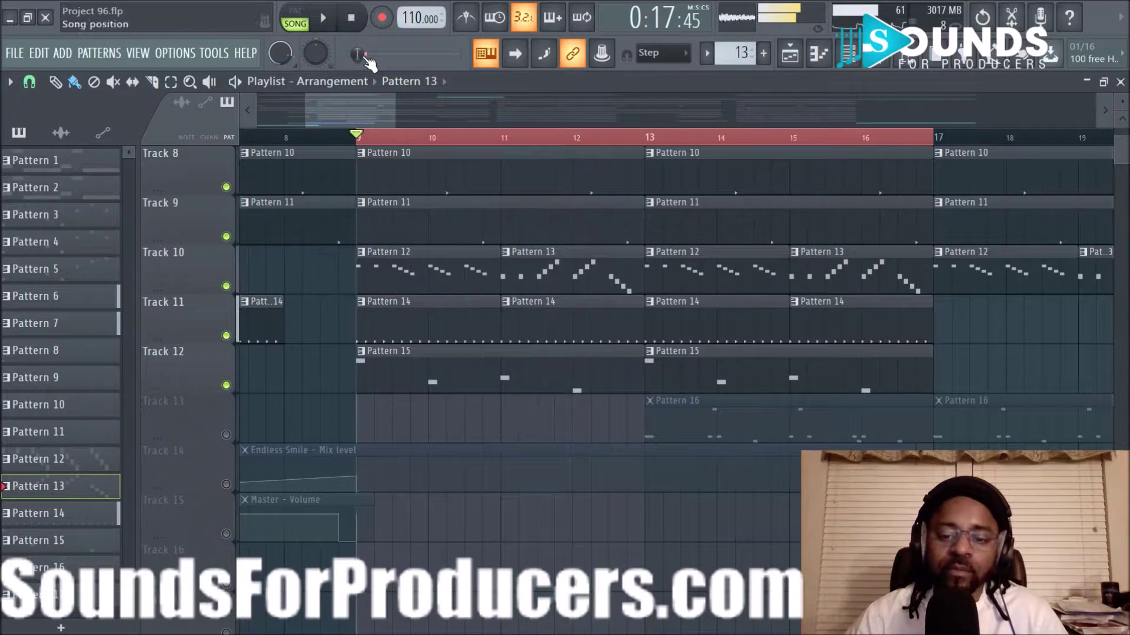
# Step: Unmute Track 13 and play the arrangement from bar 13 to audition Pattern 16, showing more bars of the playlist
pyautogui.click(650, 141)
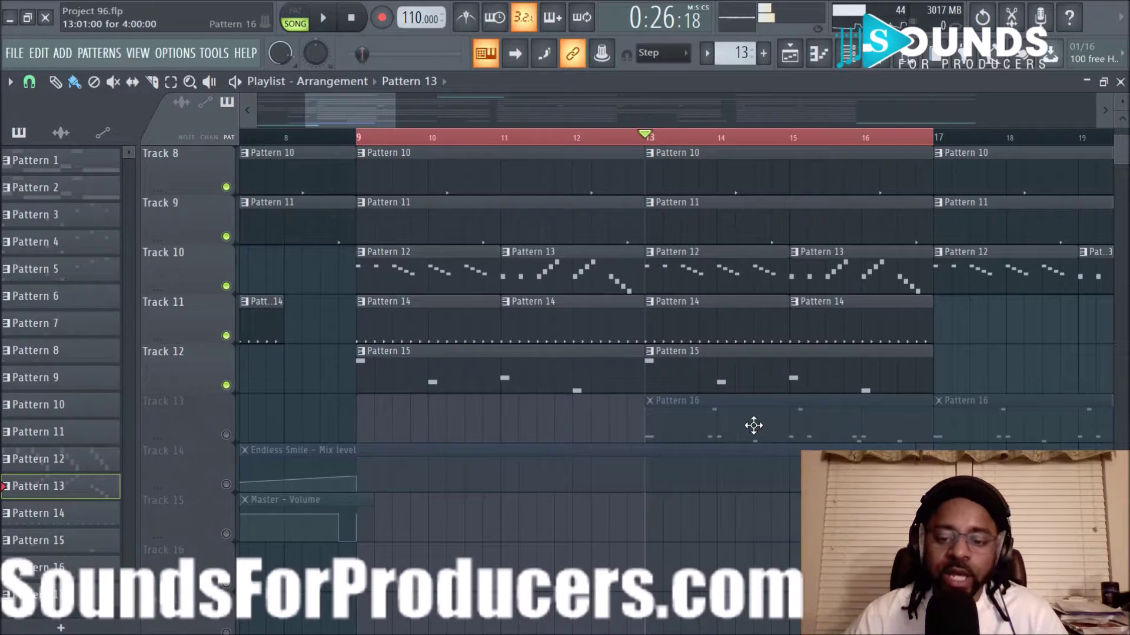
pyautogui.click(226, 434)
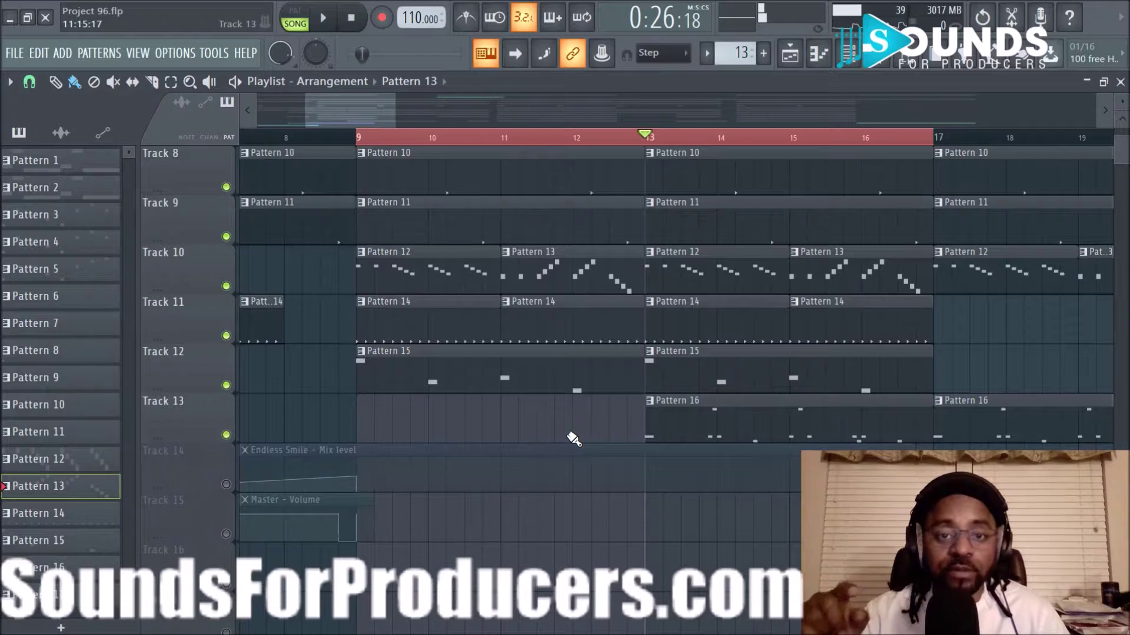
pyautogui.click(327, 19)
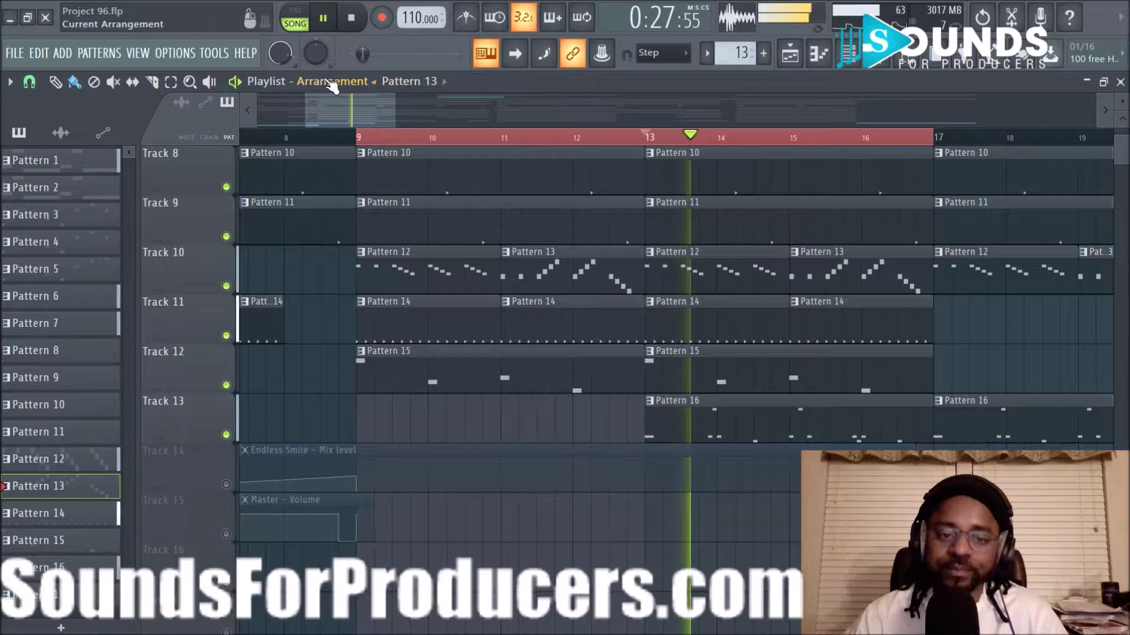
pyautogui.scroll(-6, 441, 141)
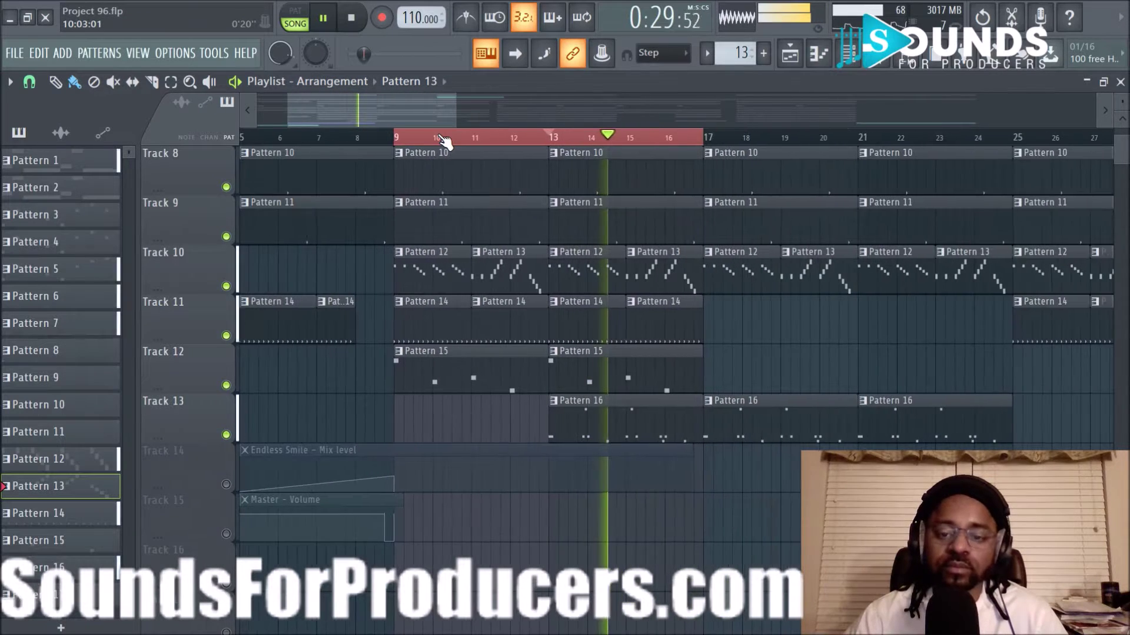
pyautogui.scroll(-3, 442, 141)
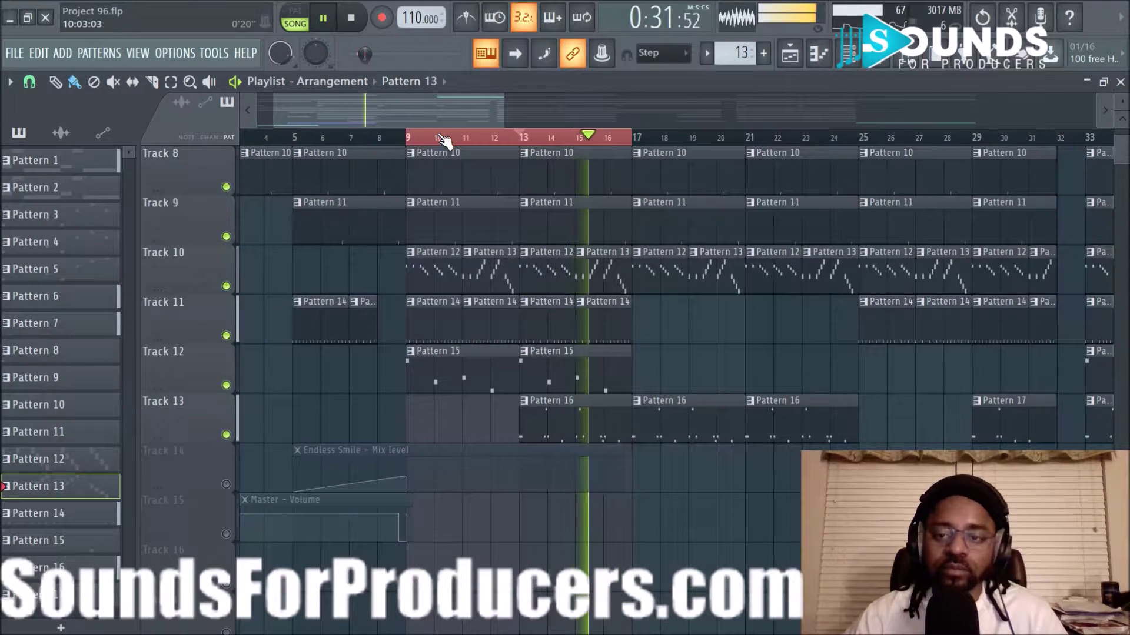
# Step: Stop playback, then review the audio device and buffer settings and close them without changes
pyautogui.click(359, 19)
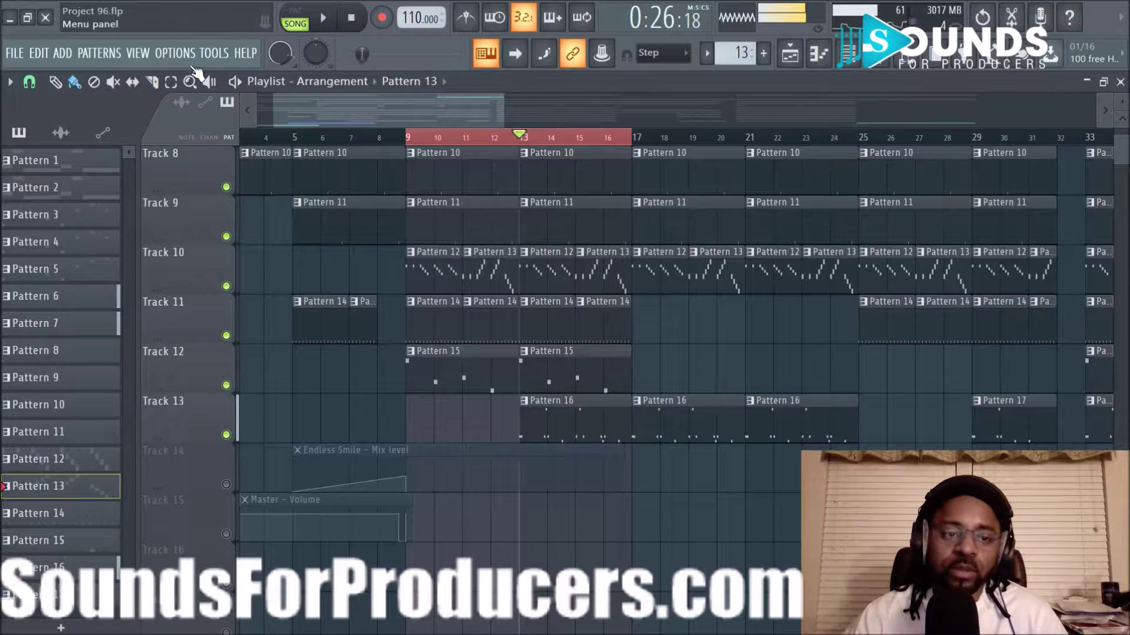
pyautogui.click(175, 54)
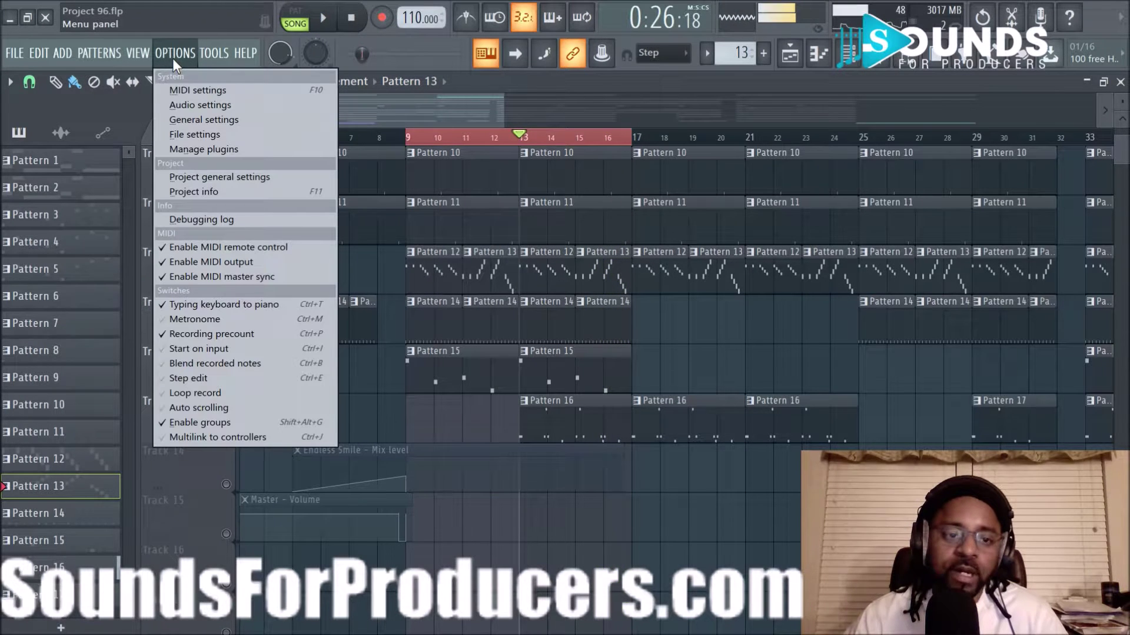
pyautogui.click(185, 107)
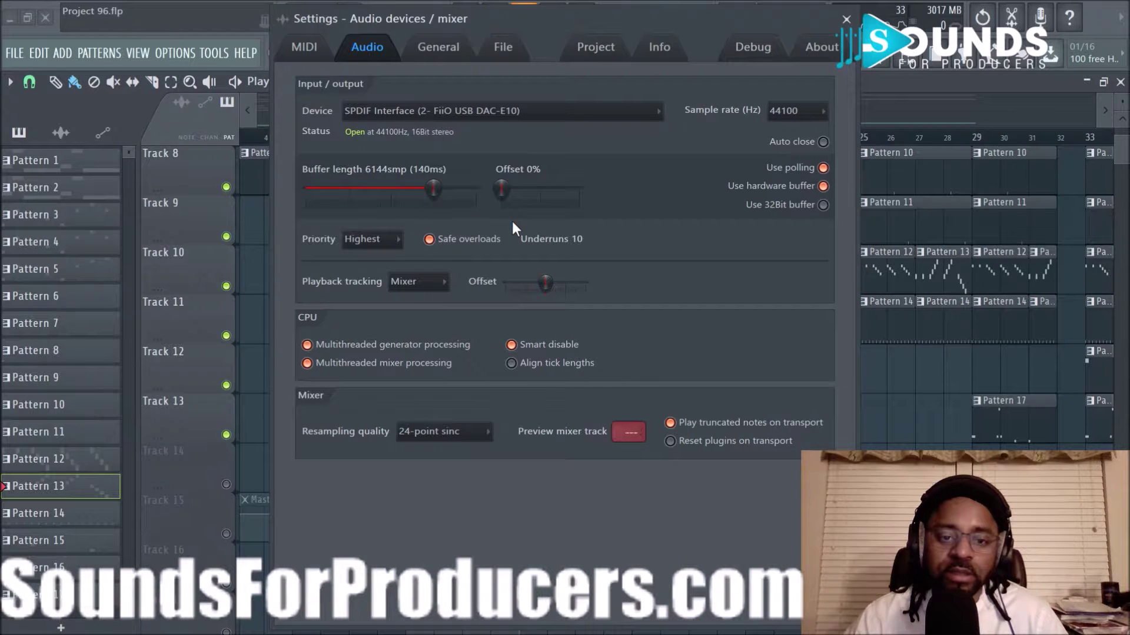
pyautogui.click(846, 20)
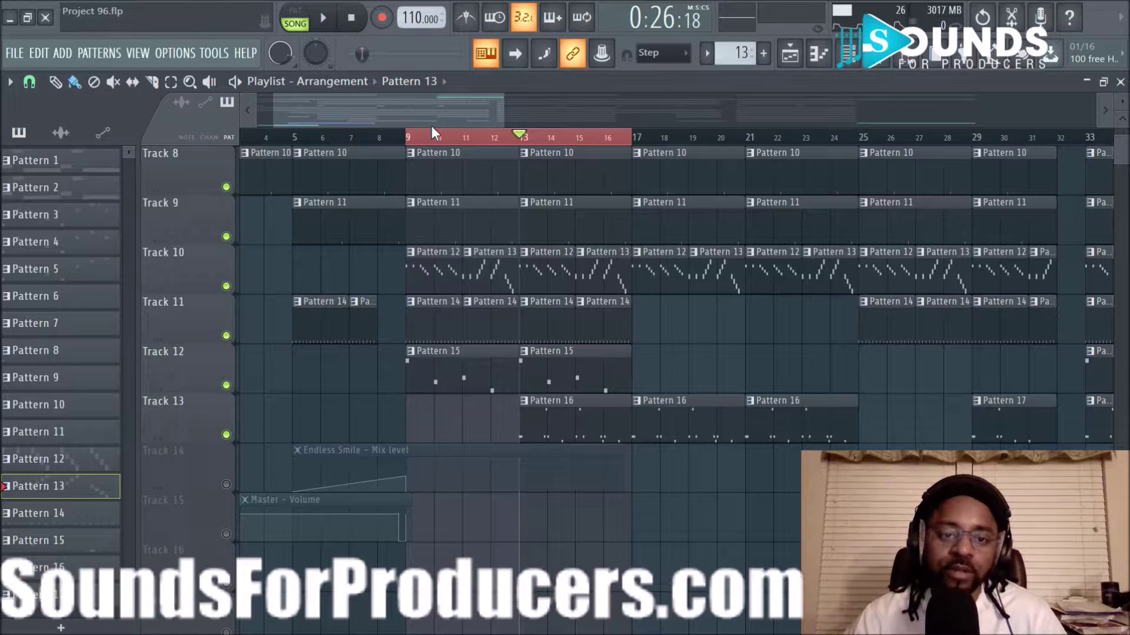
# Step: Clear the playlist's time selection starting at bar 9 and return the song position to the beginning
pyautogui.click(439, 139)
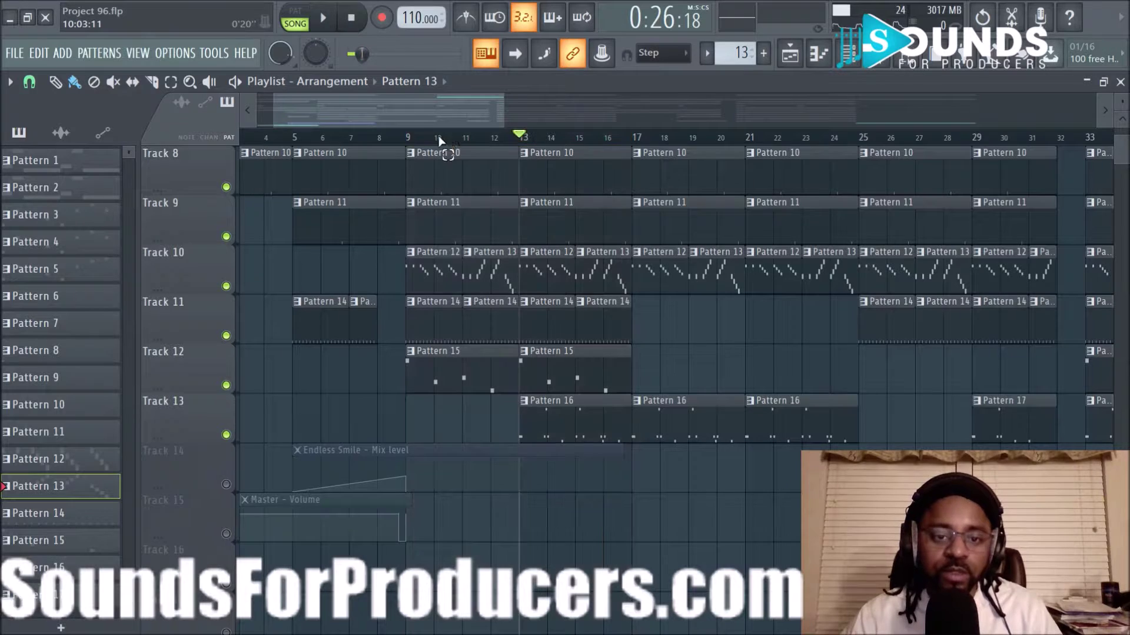
pyautogui.click(363, 17)
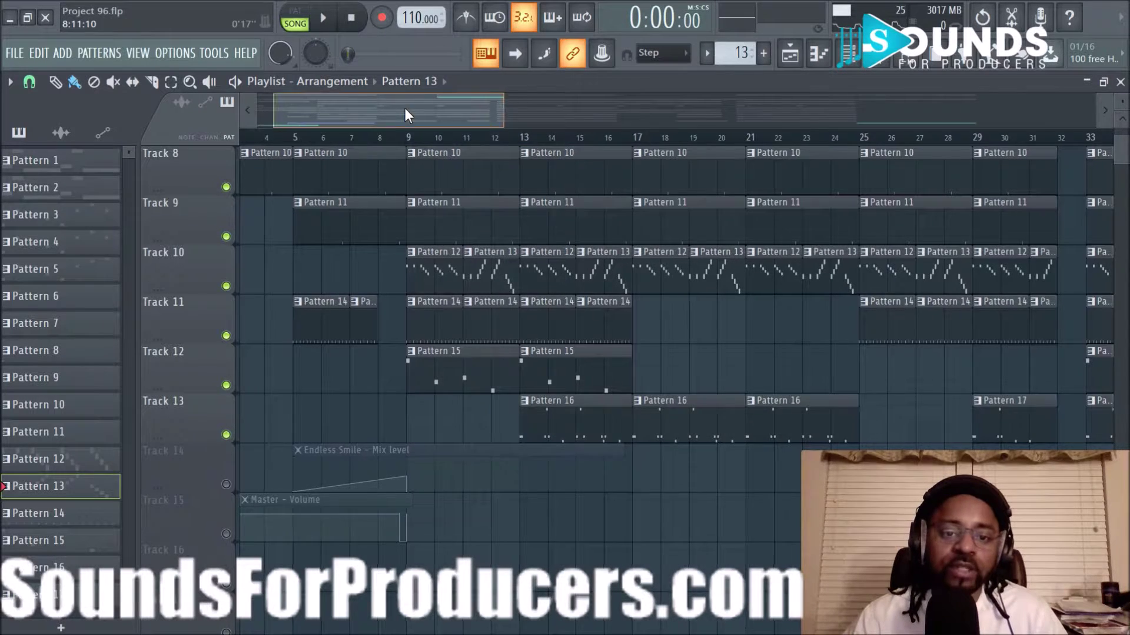
# Step: Unmute all the remaining playlist tracks, including the Lead volume automation on Track 2 and the automation on Tracks 14 and 15
pyautogui.scroll(6, 383, 247)
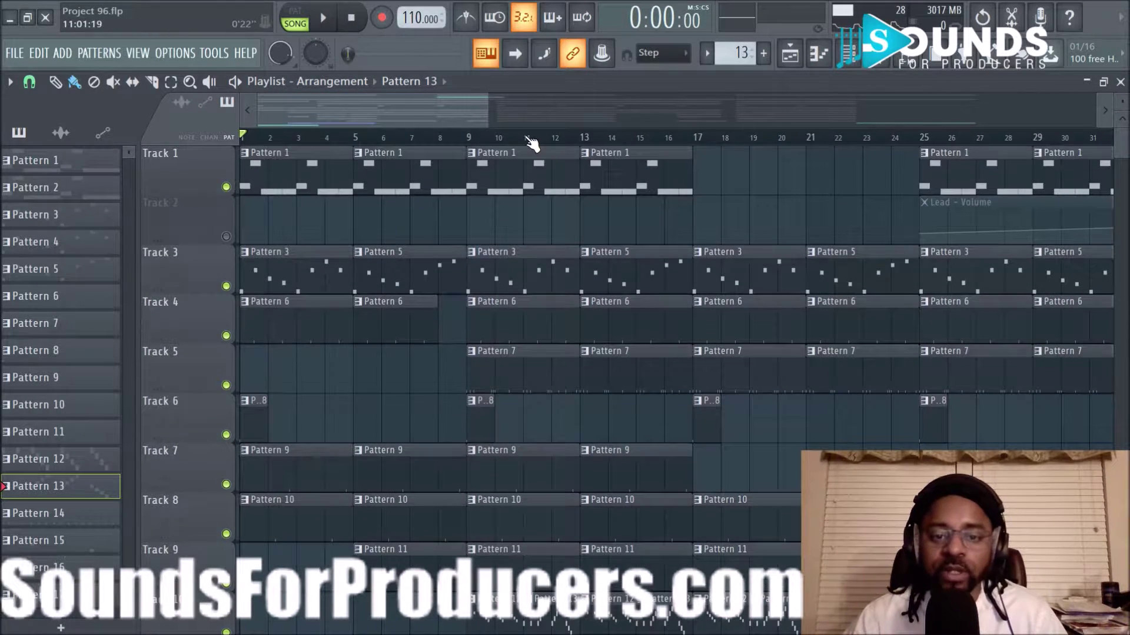
pyautogui.scroll(-2, 532, 143)
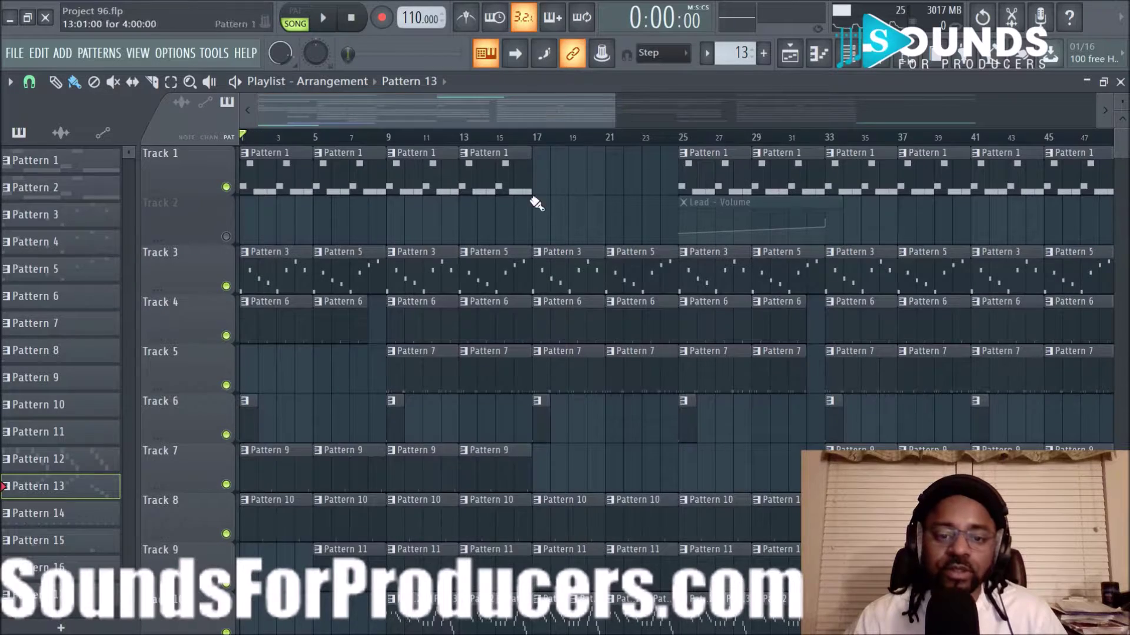
pyautogui.scroll(-8, 532, 222)
pyautogui.scroll(3, 529, 221)
pyautogui.scroll(6, 529, 220)
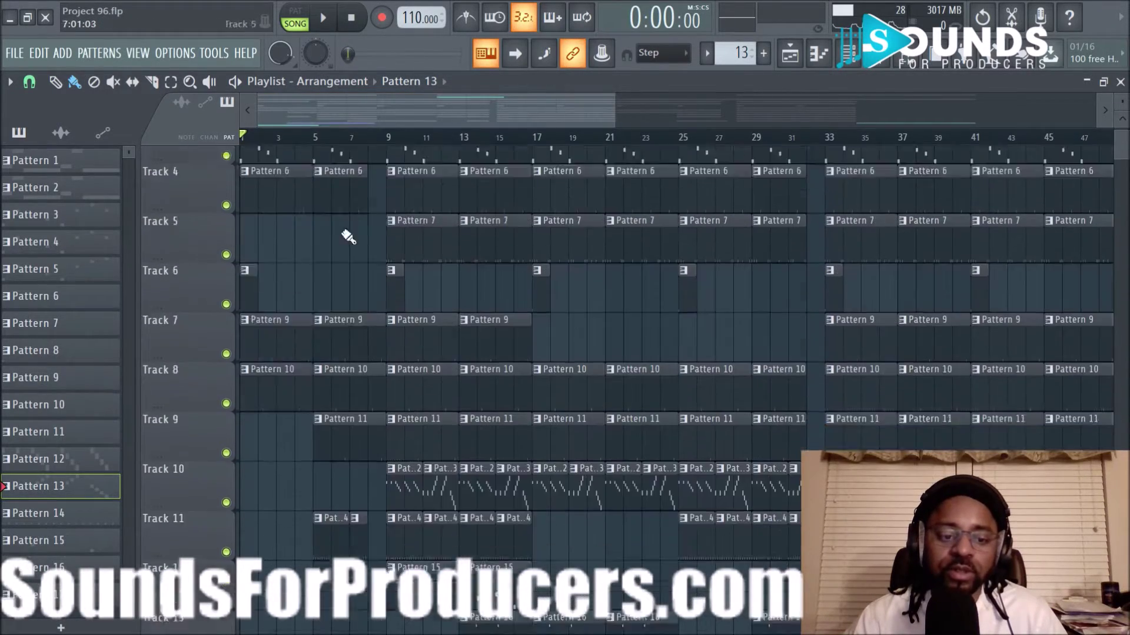
pyautogui.rightClick(227, 237)
pyautogui.rightClick(227, 237)
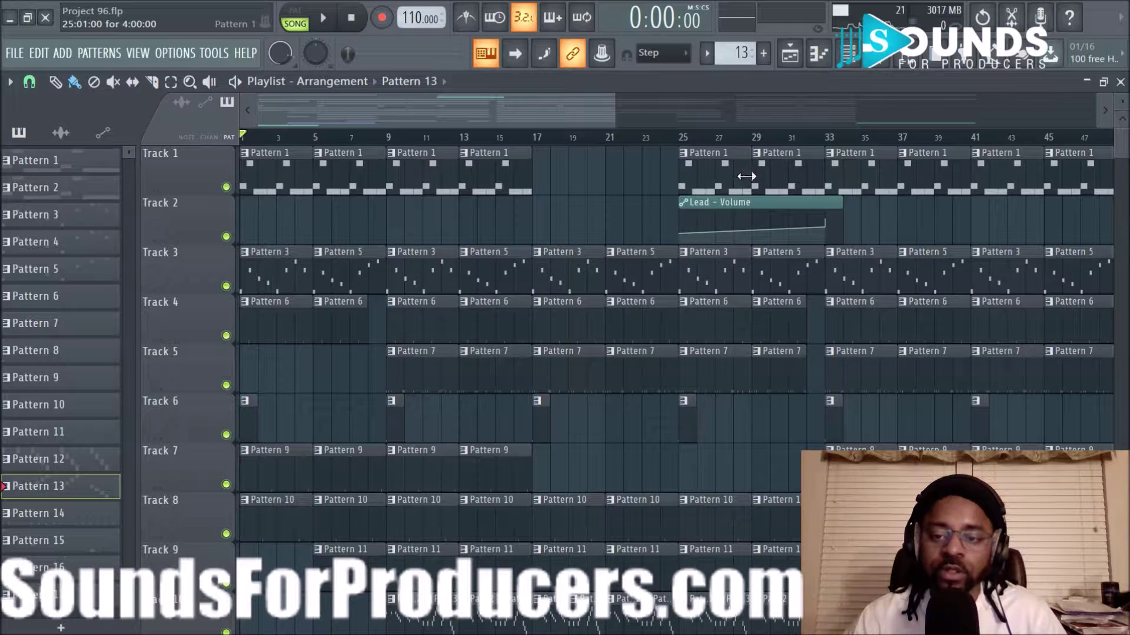
# Step: Examine the Endless Smile mix level and Master volume automation clips and their placement in the full arrangement
pyautogui.scroll(-9, 721, 239)
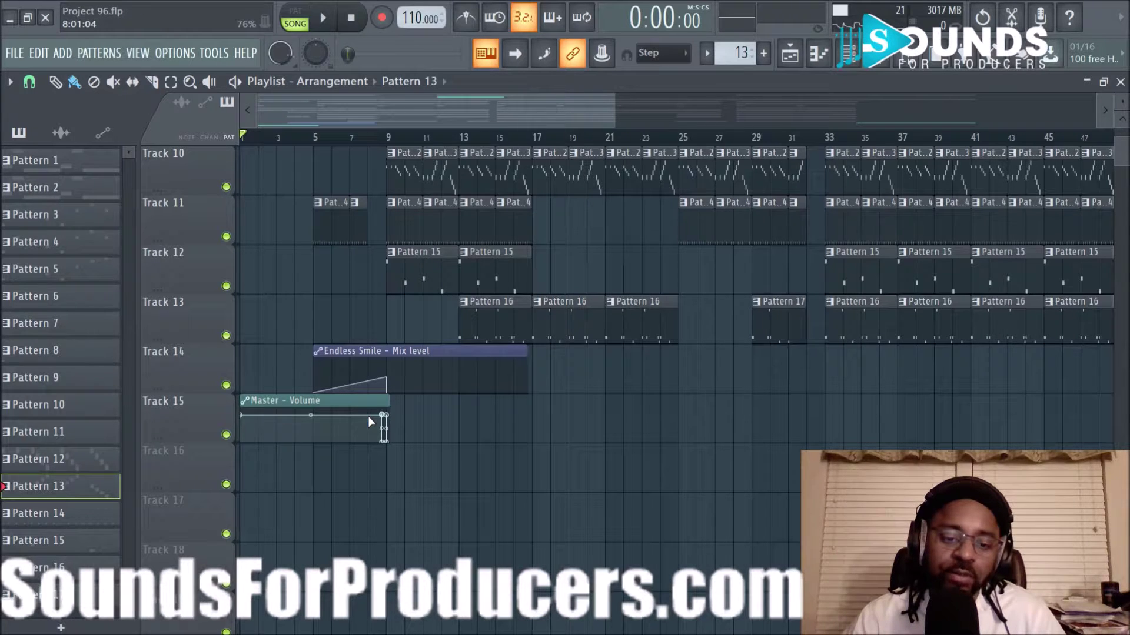
pyautogui.scroll(-4, 411, 145)
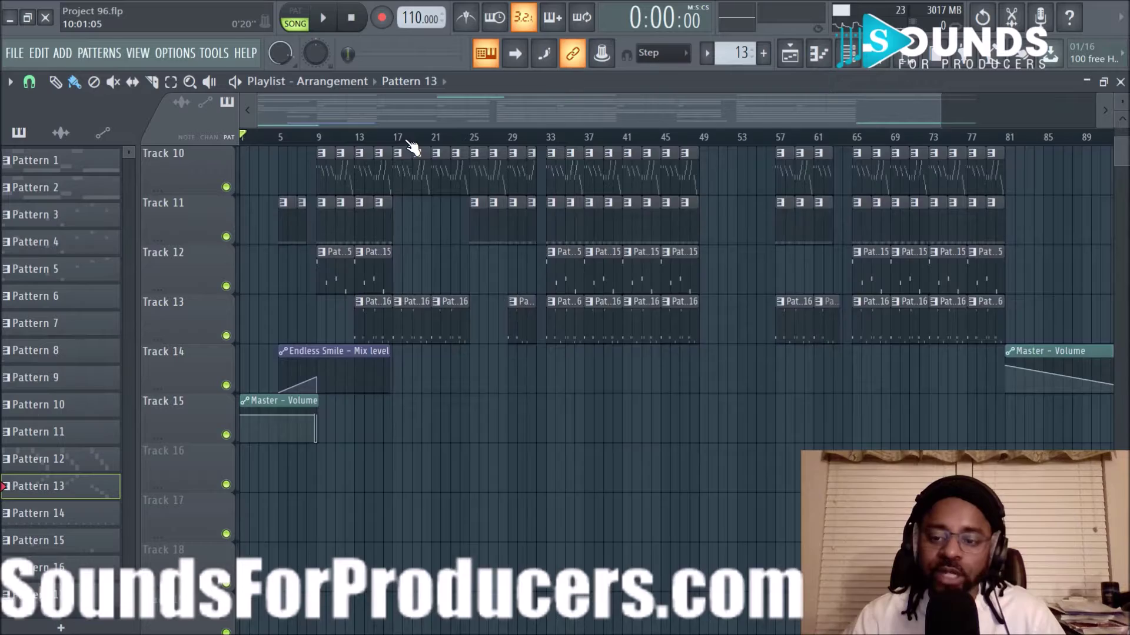
pyautogui.scroll(4, 822, 433)
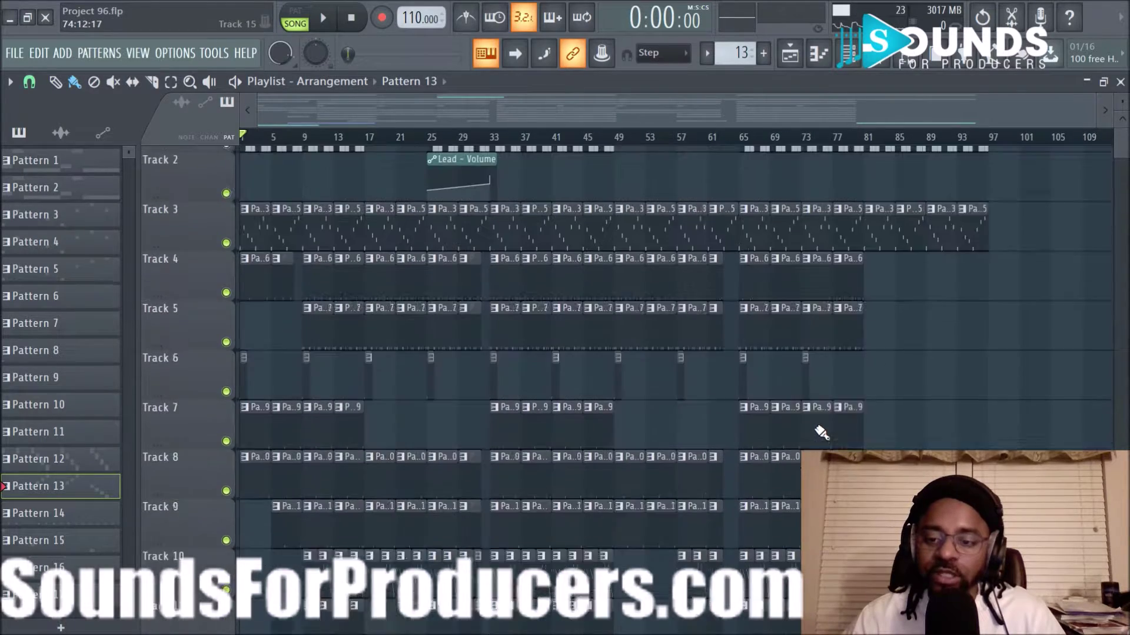
pyautogui.scroll(5, 533, 144)
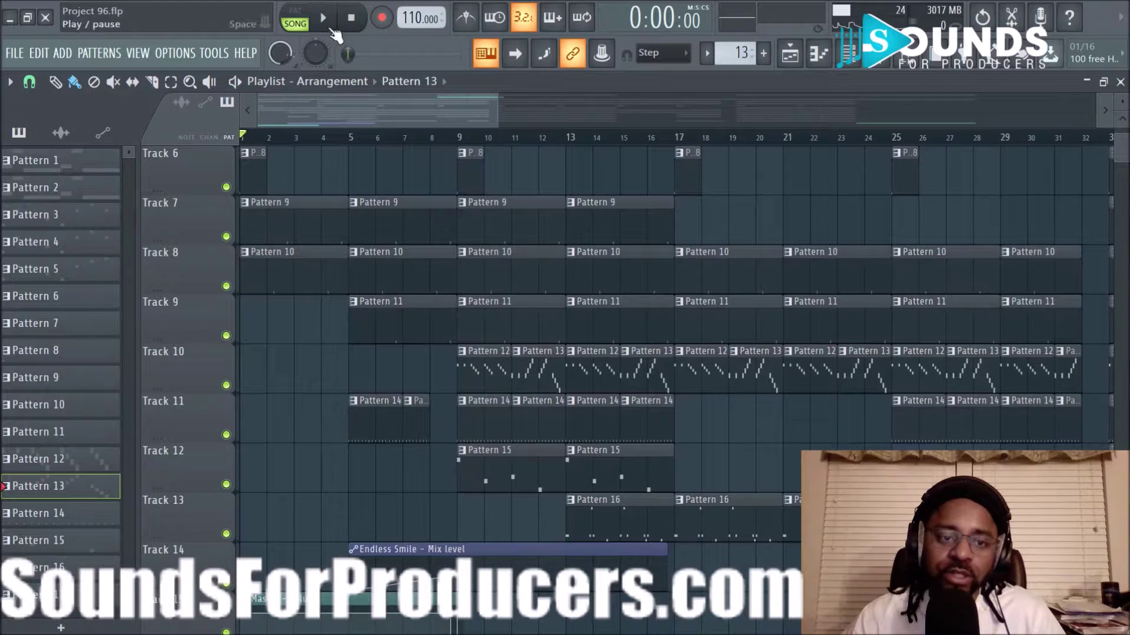
# Step: Play the full arrangement from the start past bar 33, following the active tracks, and stop playback
pyautogui.click(323, 18)
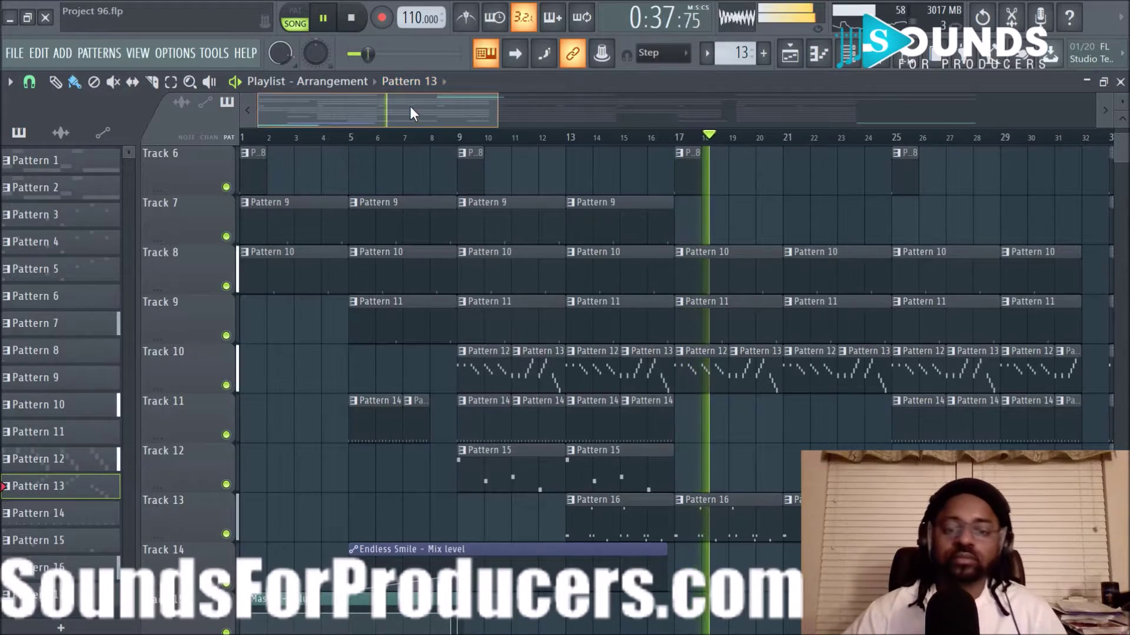
pyautogui.scroll(-3, 486, 118)
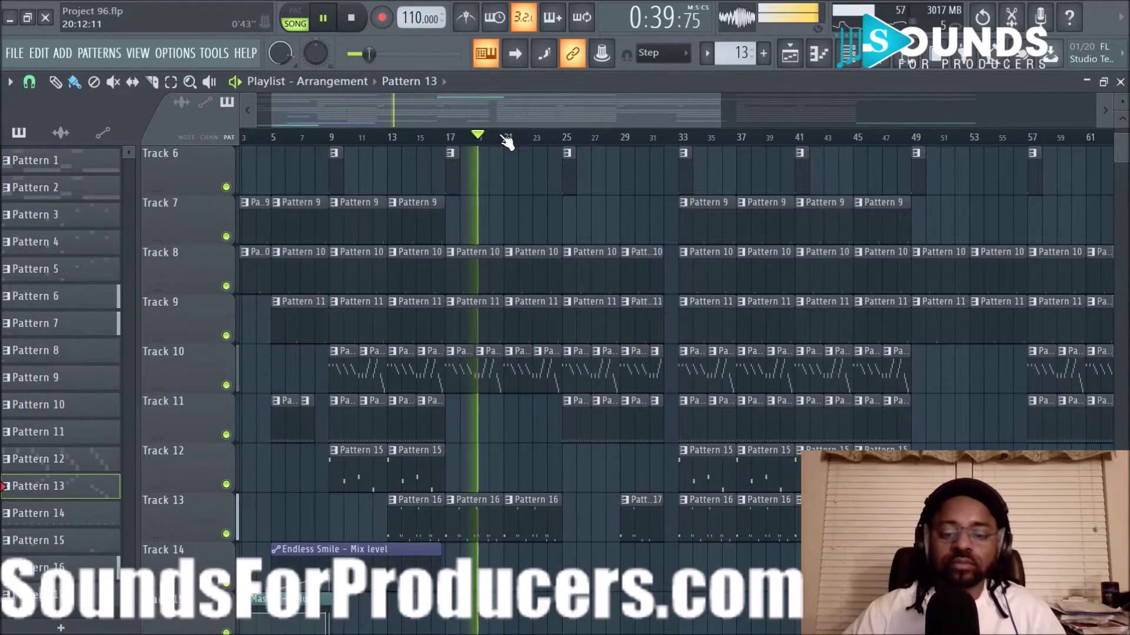
pyautogui.scroll(-2, 507, 141)
pyautogui.scroll(5, 495, 171)
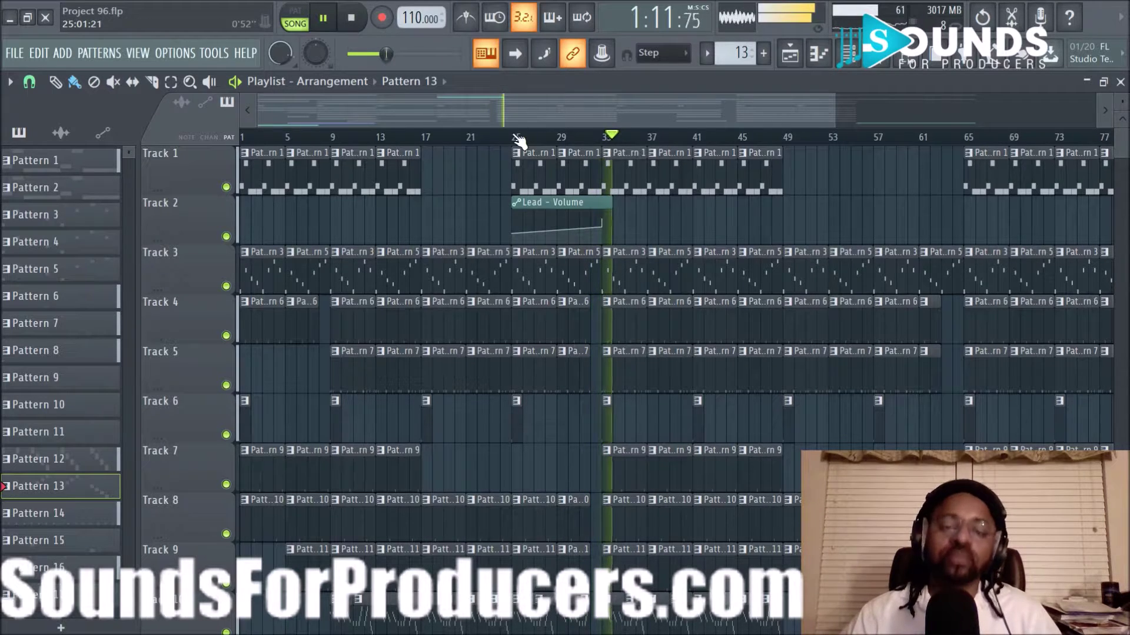
pyautogui.moveTo(518, 117); pyautogui.dragTo(576, 122)
pyautogui.scroll(-5, 653, 192)
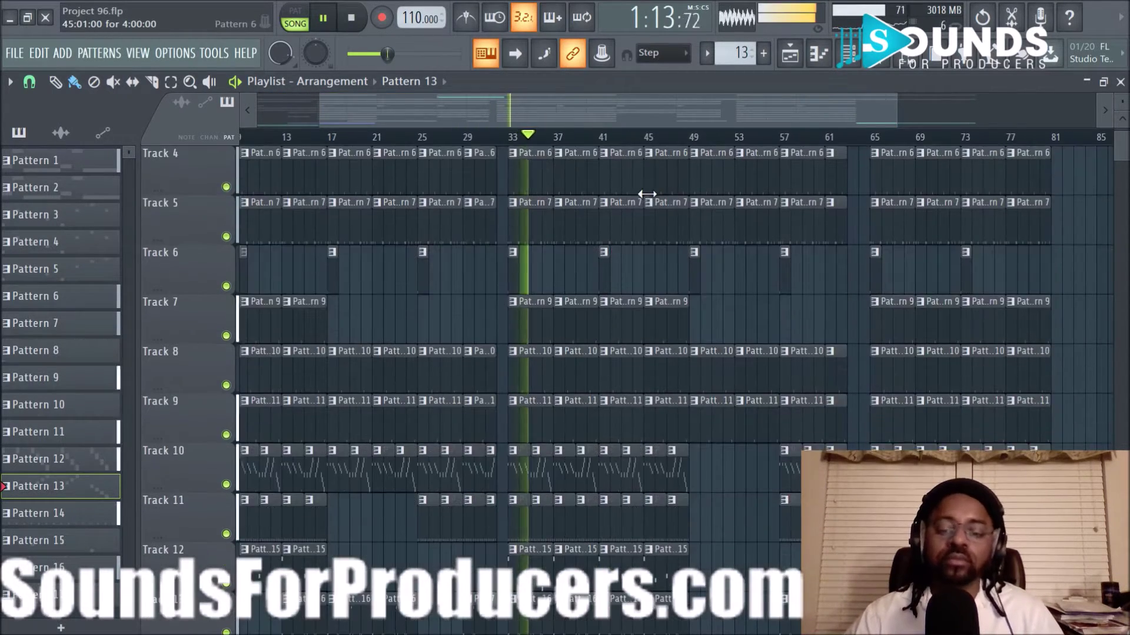
pyautogui.scroll(4, 643, 230)
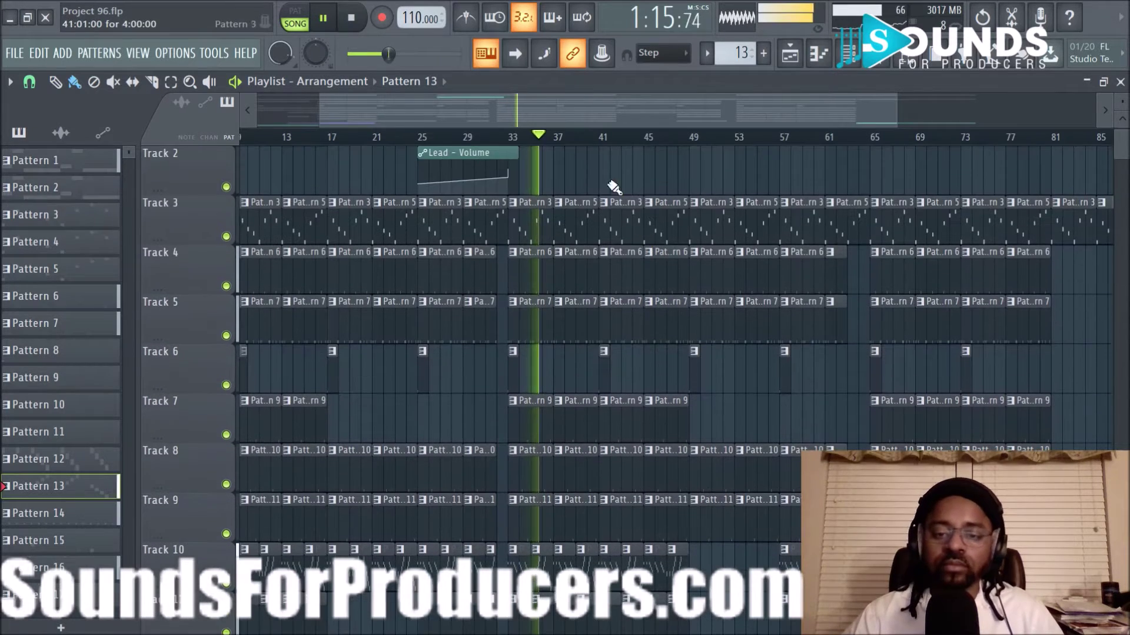
pyautogui.press('space')
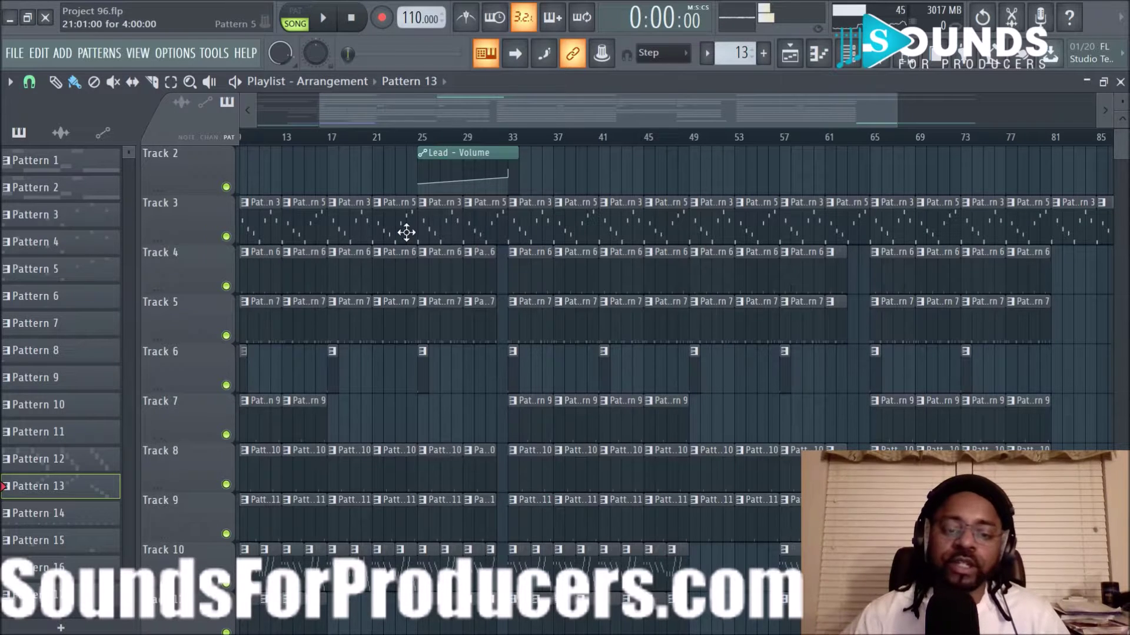
# Step: Review the arrangement's sections after bar 29 and audition the ending from bar 81, stopping playback after a few bars
pyautogui.moveTo(442, 114); pyautogui.dragTo(567, 119)
pyautogui.scroll(-7, 585, 247)
pyautogui.scroll(4, 638, 337)
pyautogui.scroll(3, 638, 337)
pyautogui.scroll(-4, 586, 305)
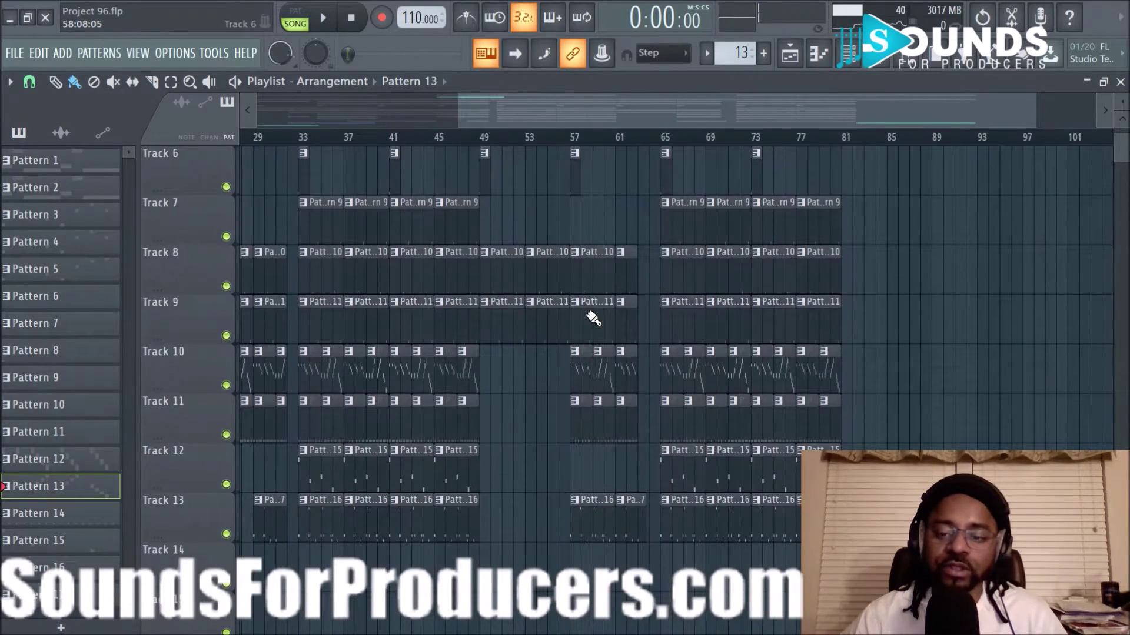
pyautogui.scroll(5, 741, 204)
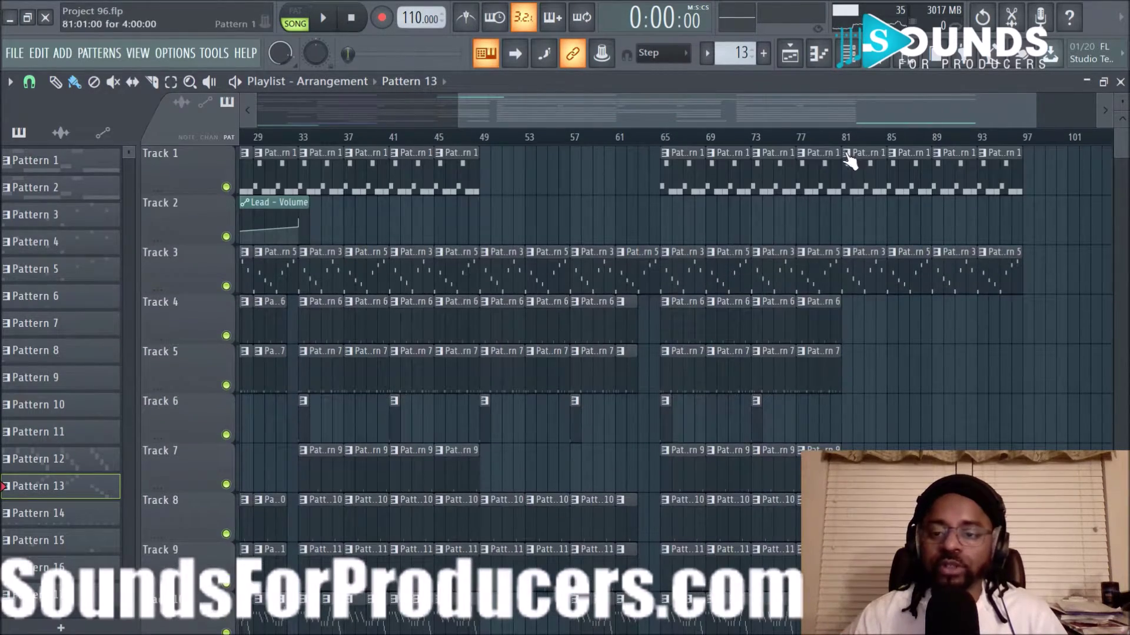
pyautogui.click(842, 141)
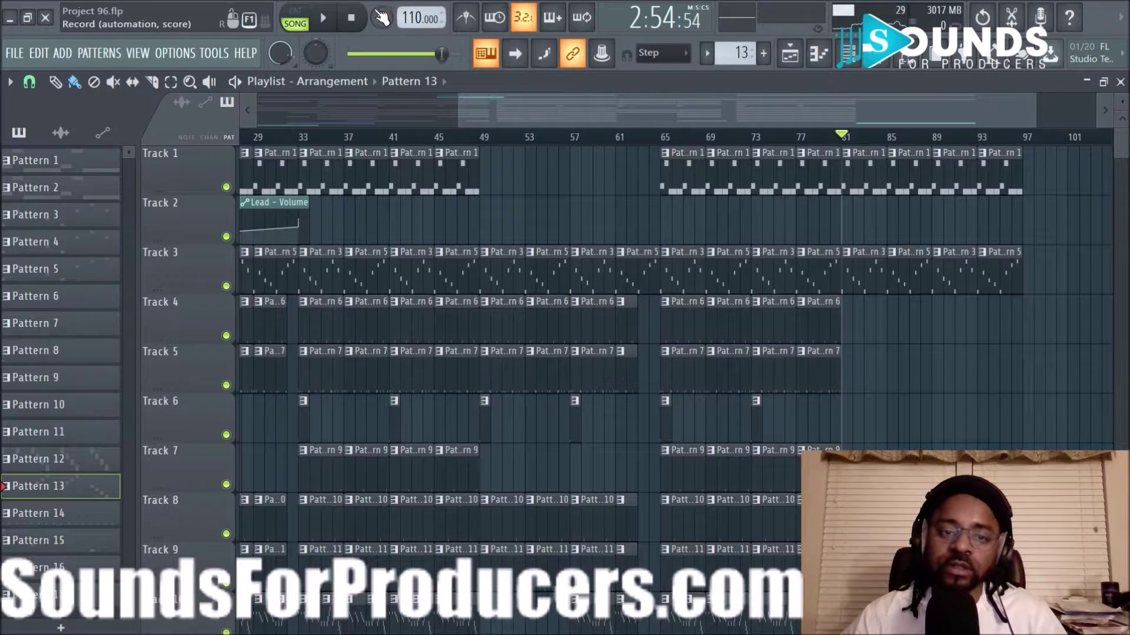
pyautogui.click(327, 21)
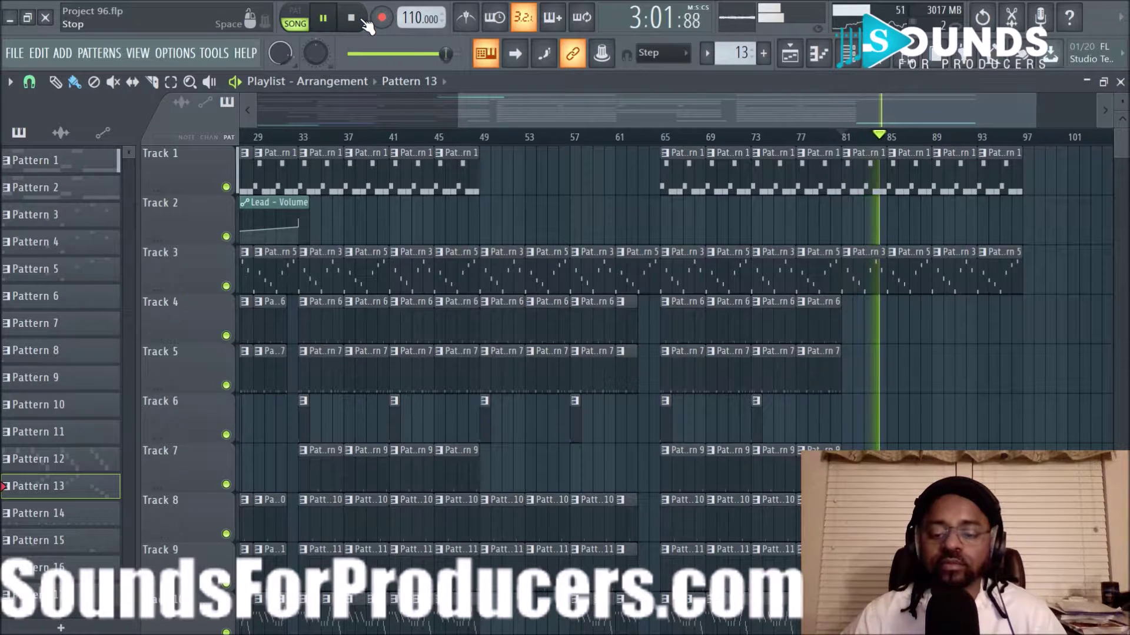
pyautogui.click(356, 19)
# Step: Audition the section from bar 53 past bar 57, following the active tracks, and stop playback
pyautogui.scroll(-4, 559, 240)
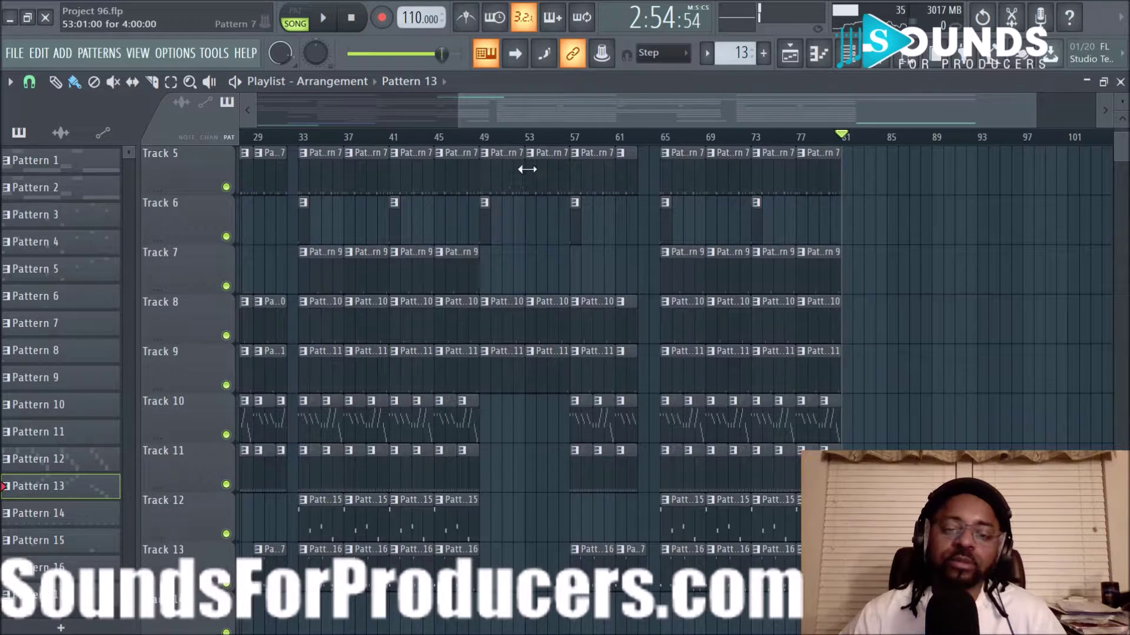
pyautogui.click(526, 139)
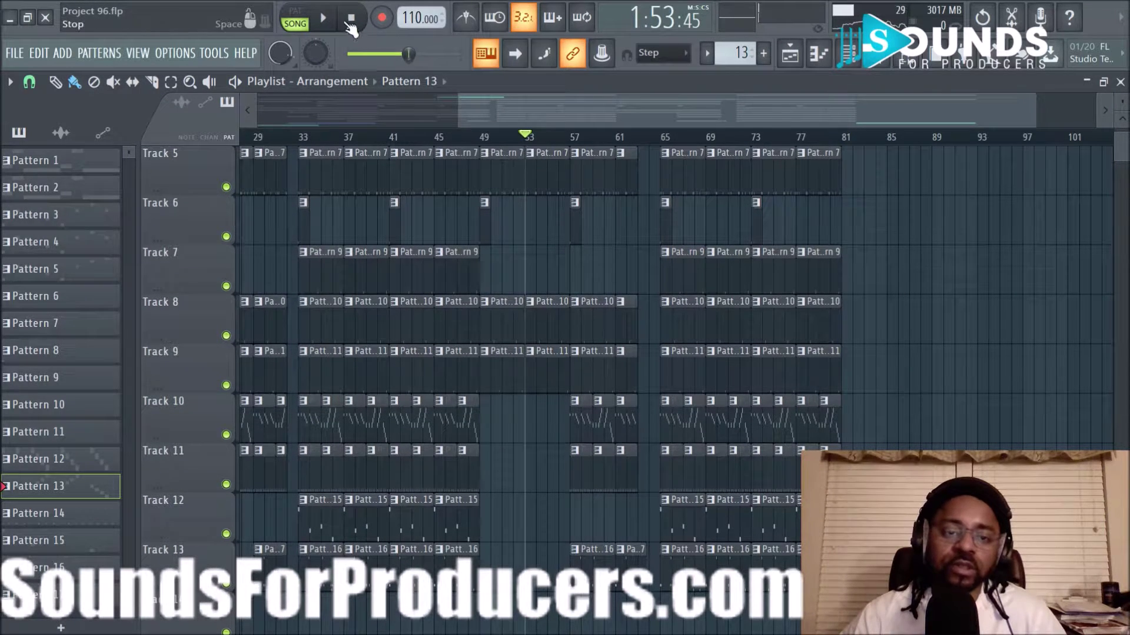
pyautogui.press('space')
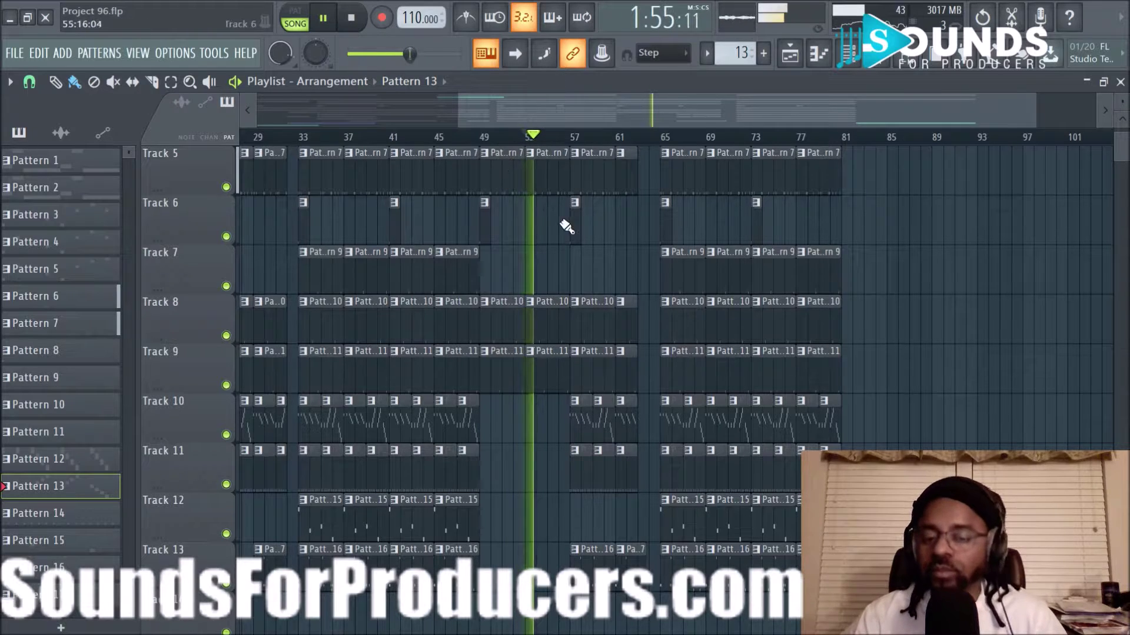
pyautogui.scroll(3, 566, 227)
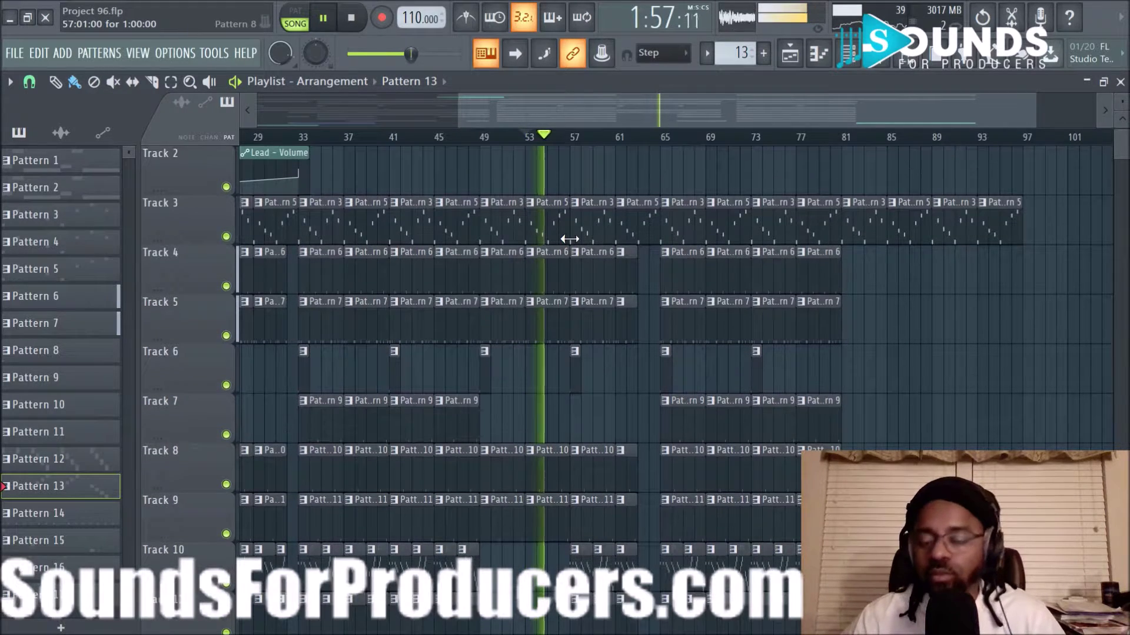
pyautogui.scroll(1, 569, 238)
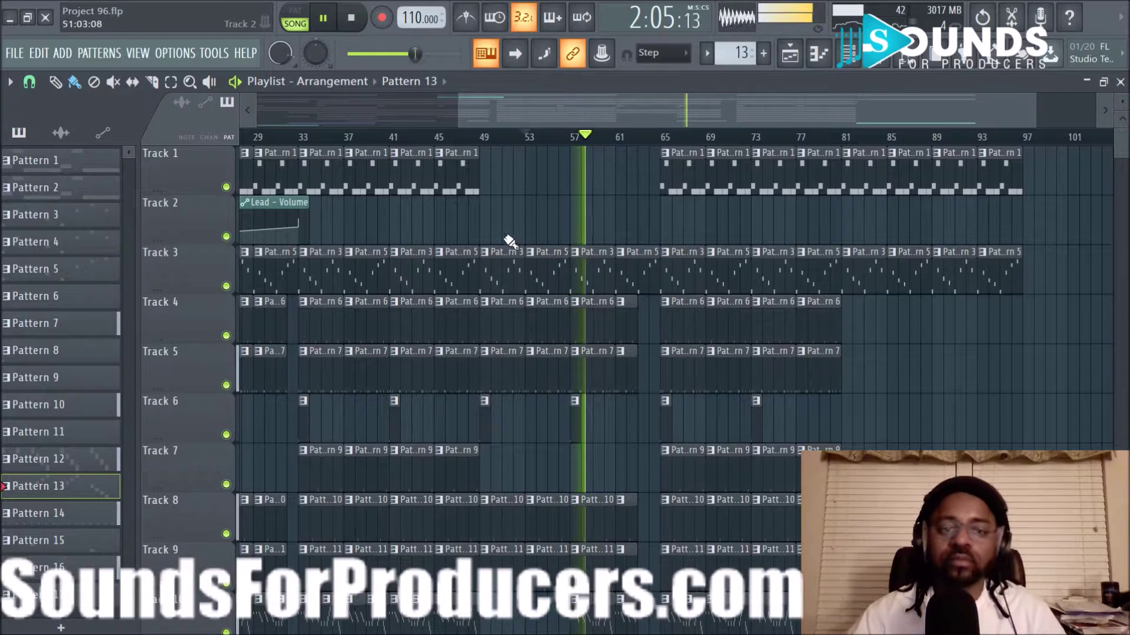
pyautogui.click(353, 19)
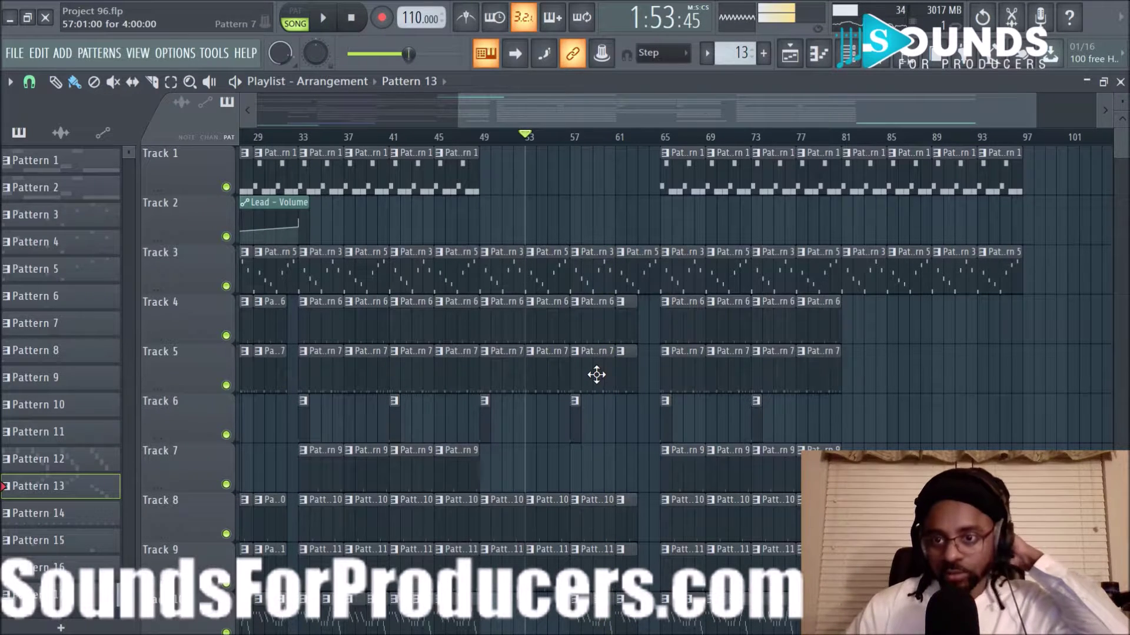
# Step: Open the mixer and inspect the panning and effects of the hi-hat tracks, including HiHat and HiHat2
pyautogui.click(884, 62)
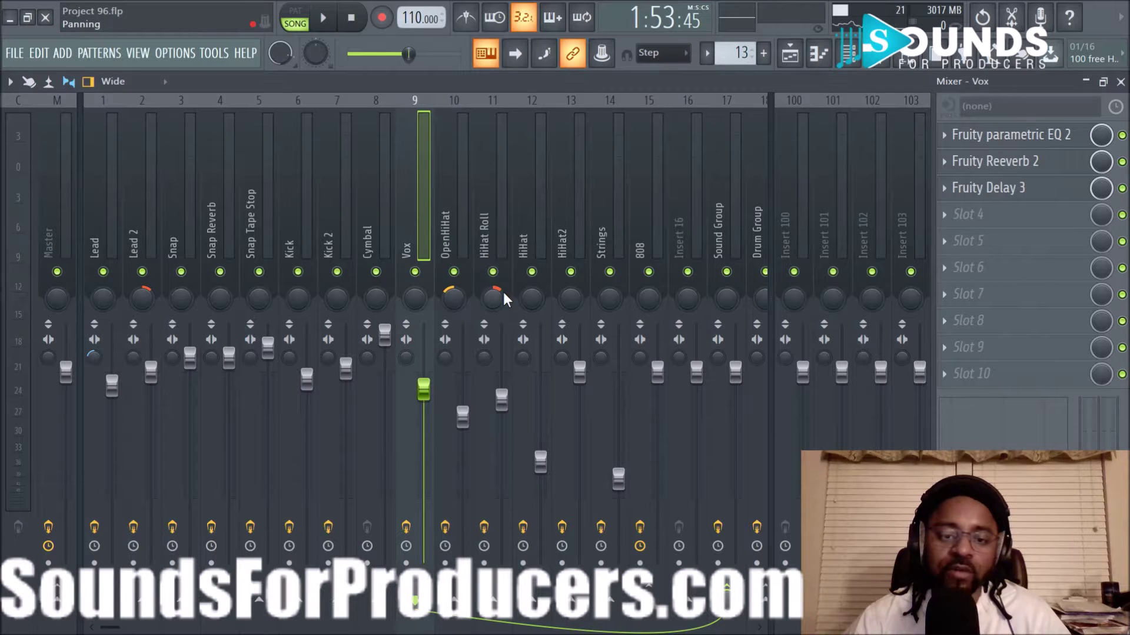
pyautogui.click(525, 232)
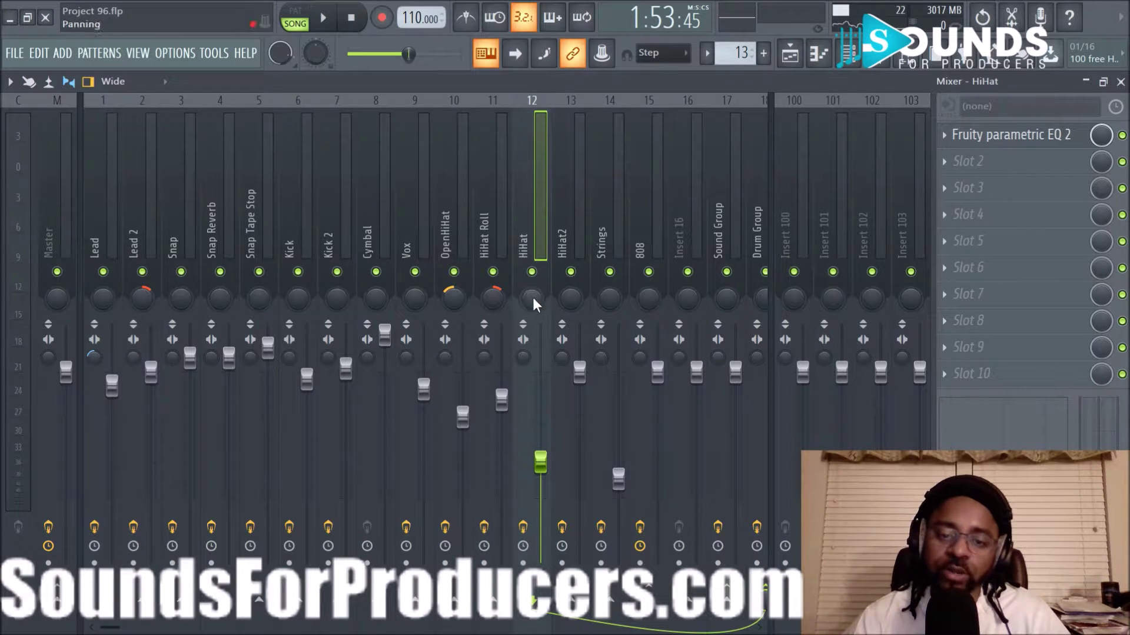
pyautogui.click(567, 209)
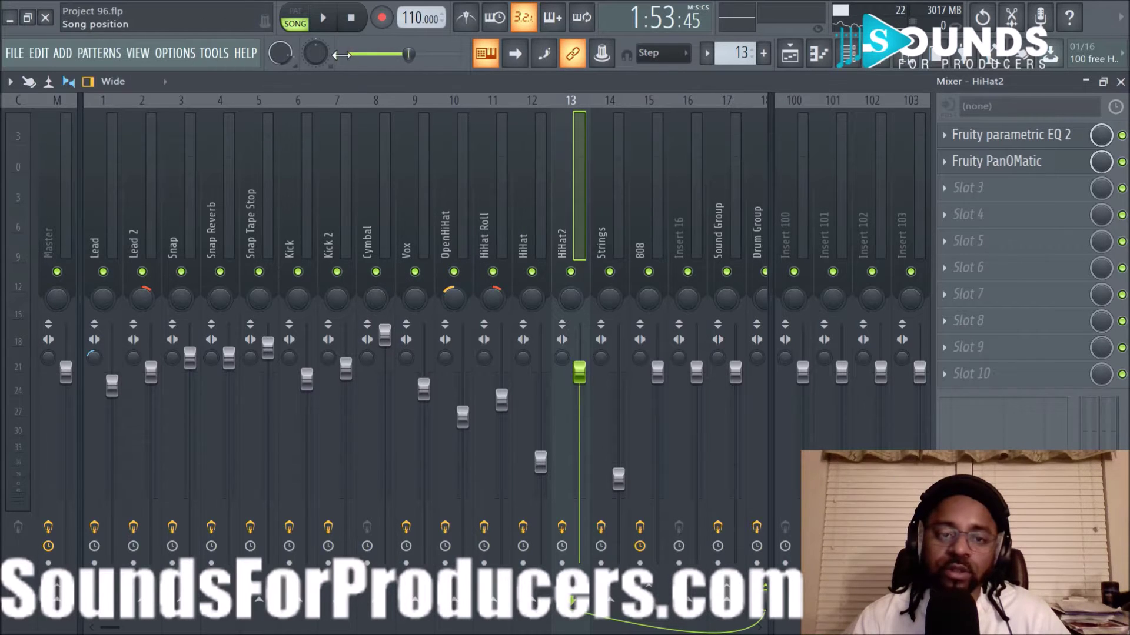
# Step: Solo the OpenHiHat mixer track and enable HiHat Roll, HiHat and HiHat2 alongside it
pyautogui.rightClick(453, 273)
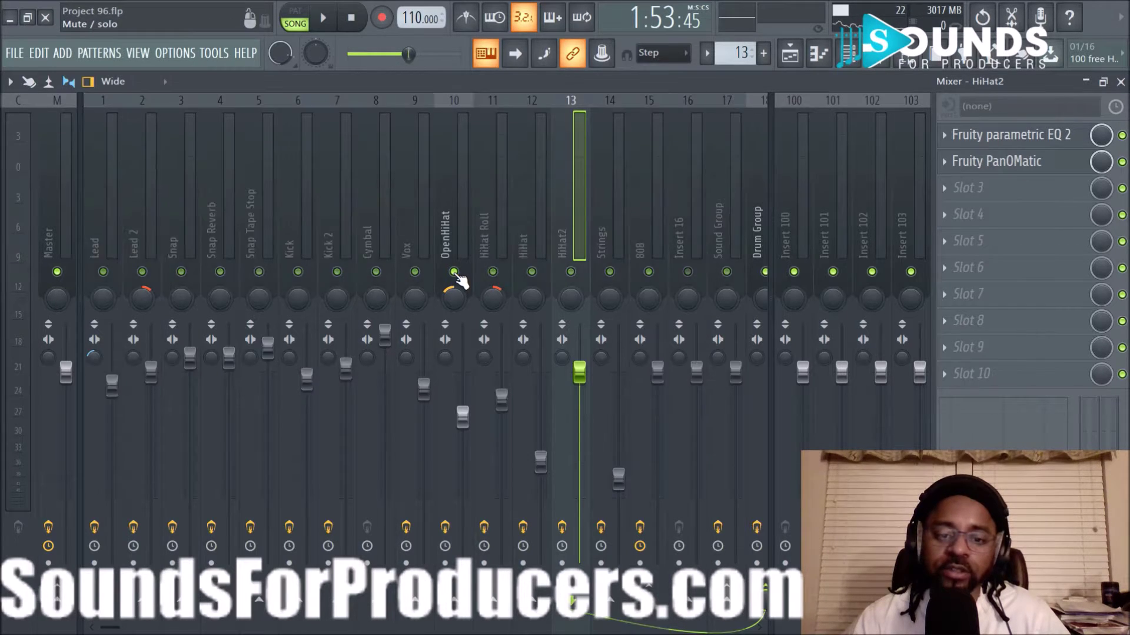
pyautogui.click(493, 273)
pyautogui.click(531, 272)
pyautogui.click(570, 272)
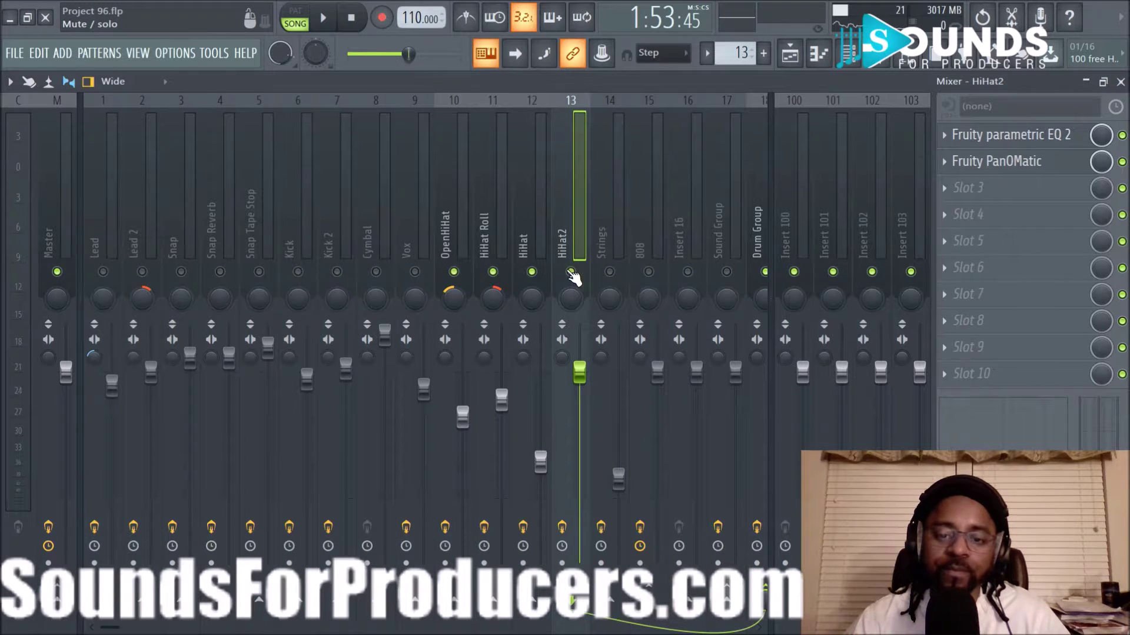
# Step: Audition the soloed OpenHiHat, HiHat Roll, HiHat and HiHat2 tracks, following their meters in the mixer, and stop playback
pyautogui.click(324, 19)
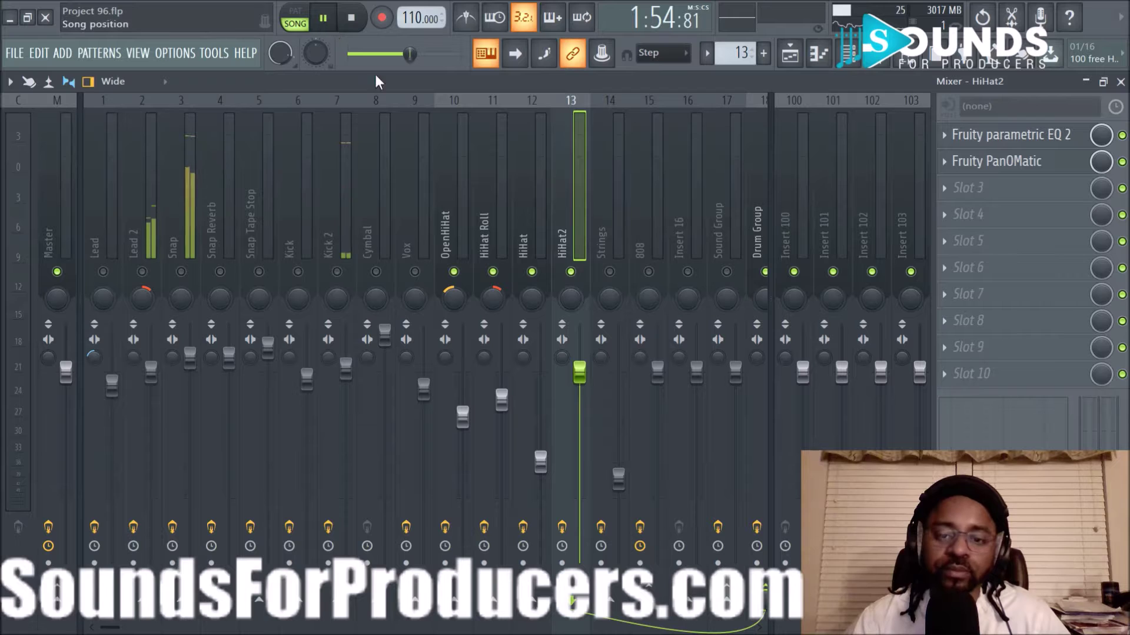
pyautogui.hscroll(3, 741, 248)
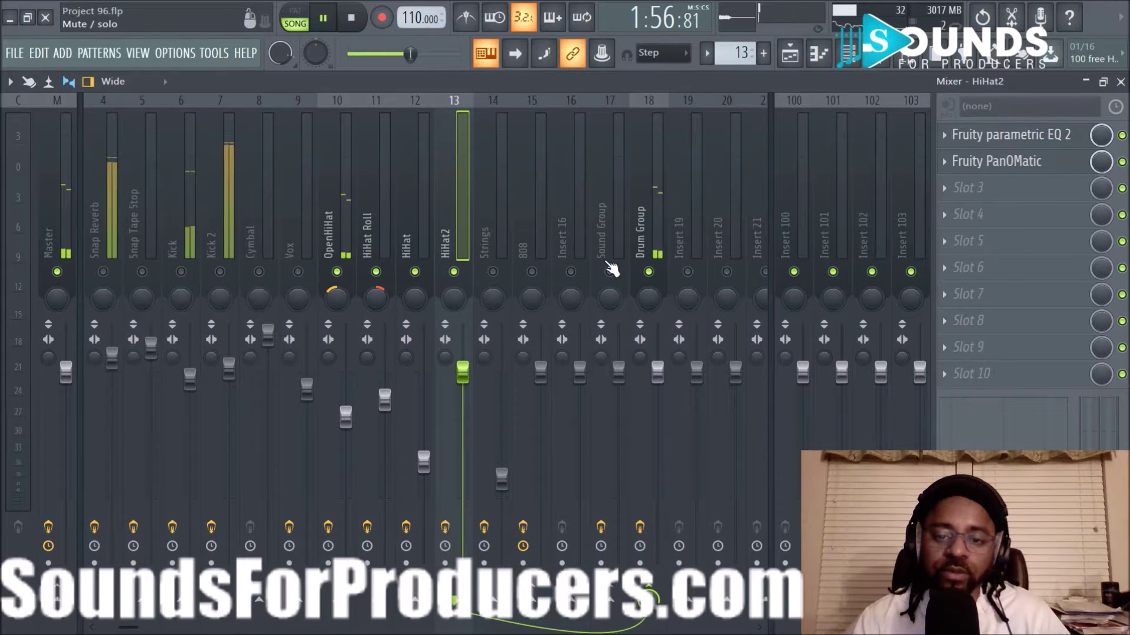
pyautogui.hscroll(-3, 612, 270)
pyautogui.hscroll(3, 613, 270)
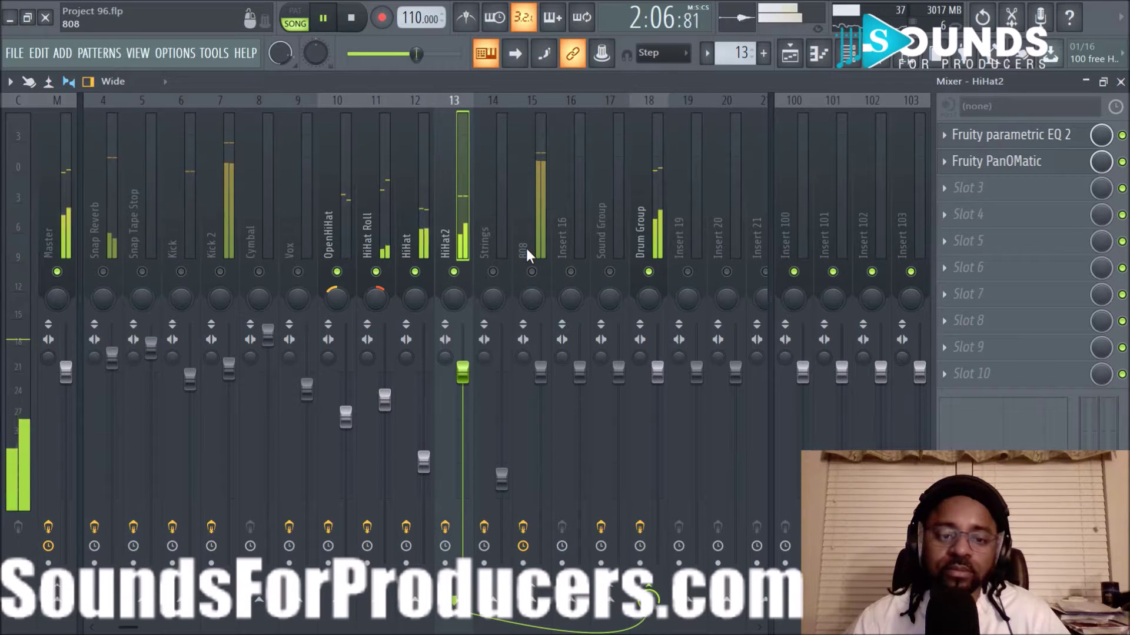
pyautogui.click(349, 24)
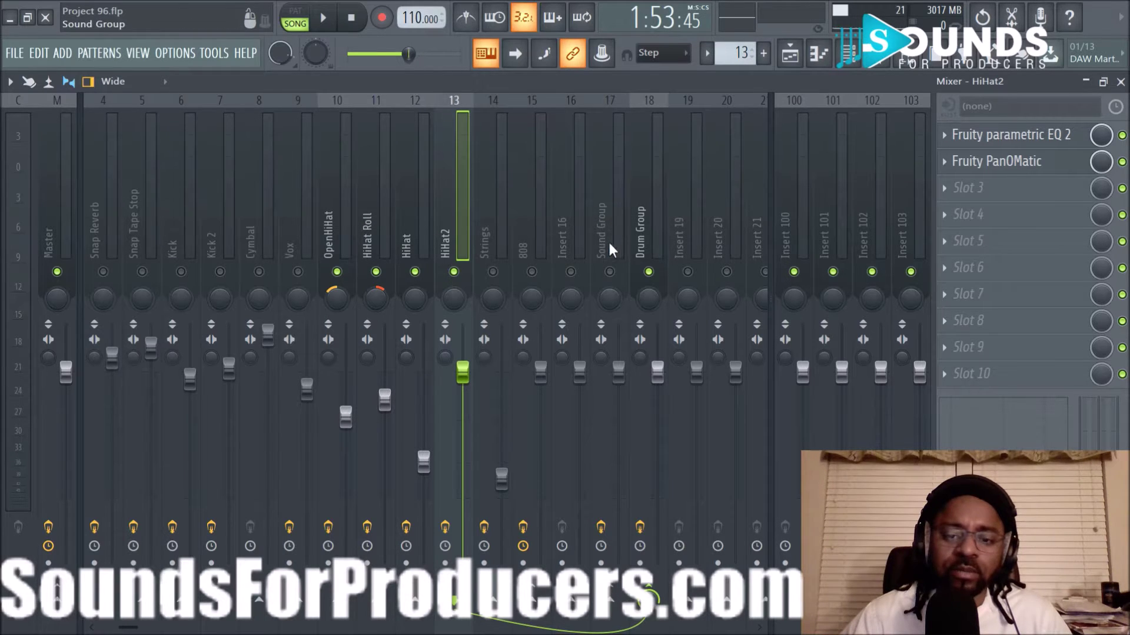
# Step: Return all mixer tracks from solo to active and inspect the effects on the Sound Group and Master tracks
pyautogui.click(613, 206)
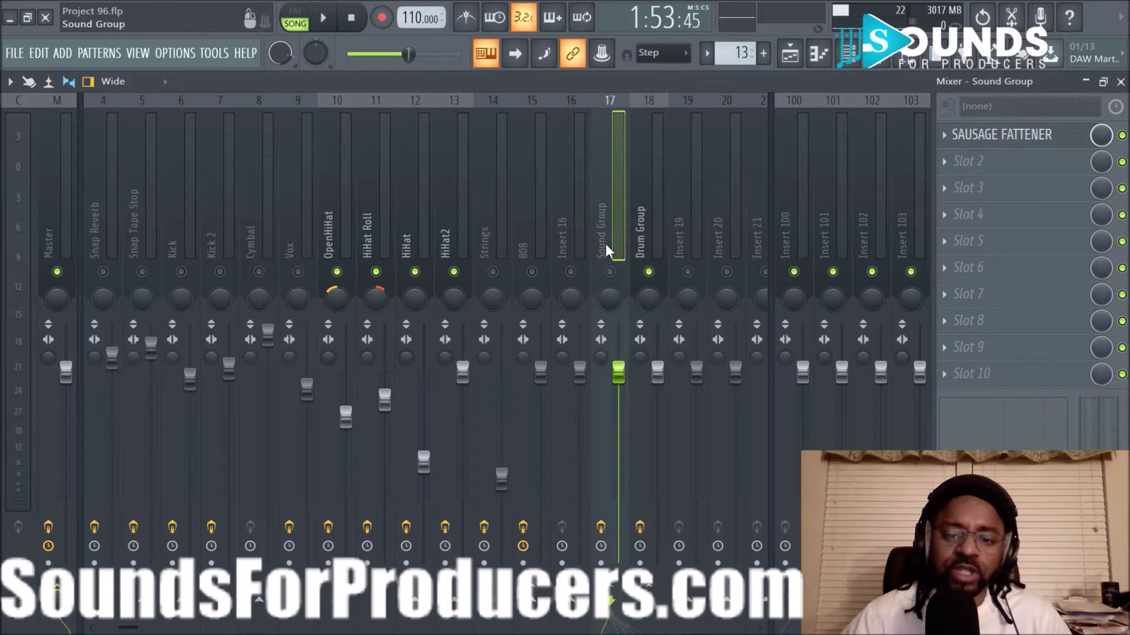
pyautogui.rightClick(609, 272)
pyautogui.rightClick(610, 272)
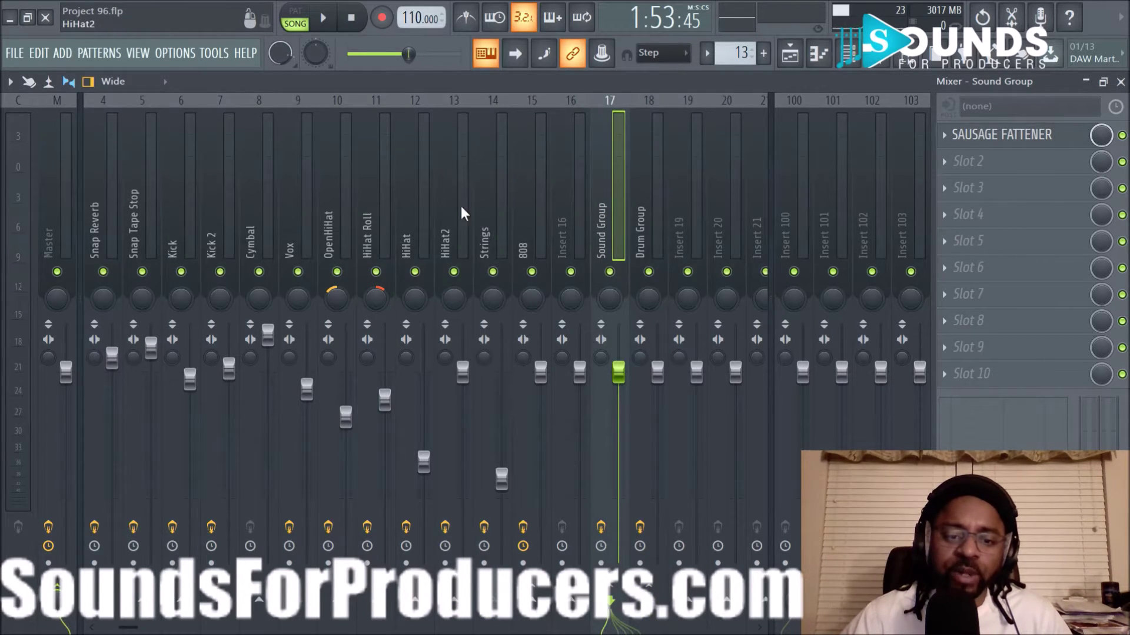
pyautogui.scroll(3, 465, 212)
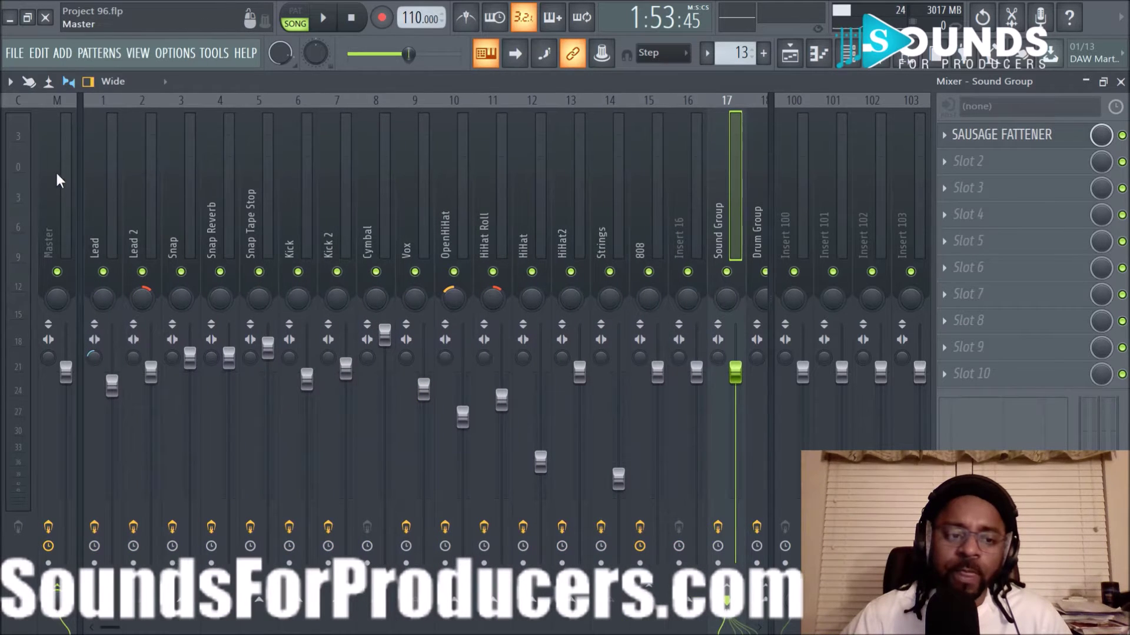
pyautogui.click(53, 204)
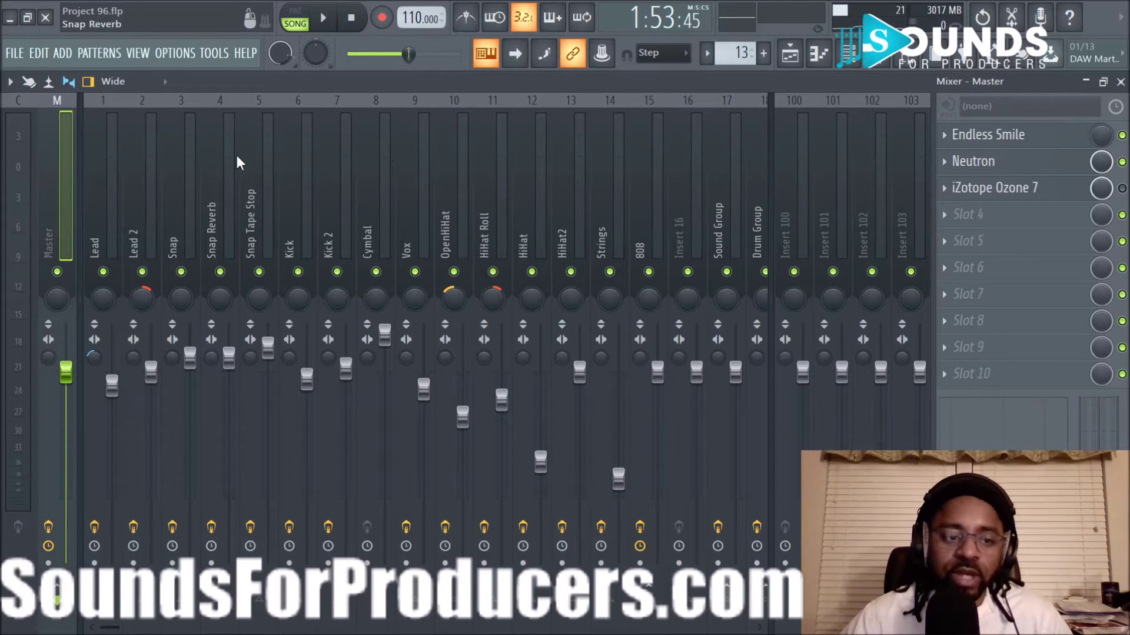
# Step: Return to the playlist, place the song position at bar 65 and review the arrangement's sections from the beginning
pyautogui.click(794, 64)
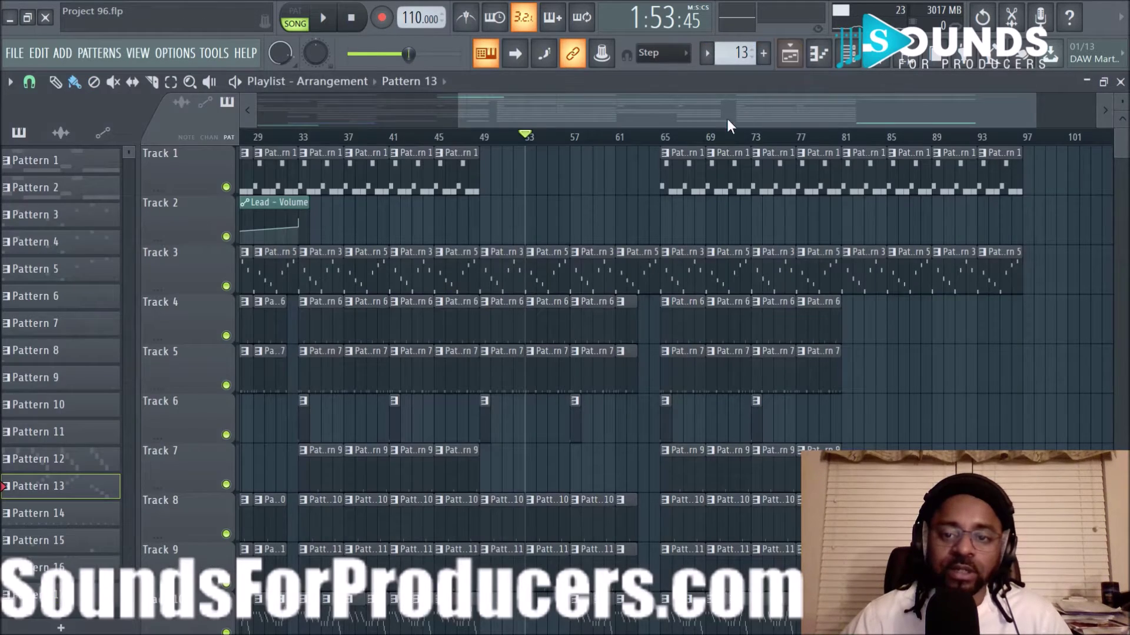
pyautogui.click(661, 137)
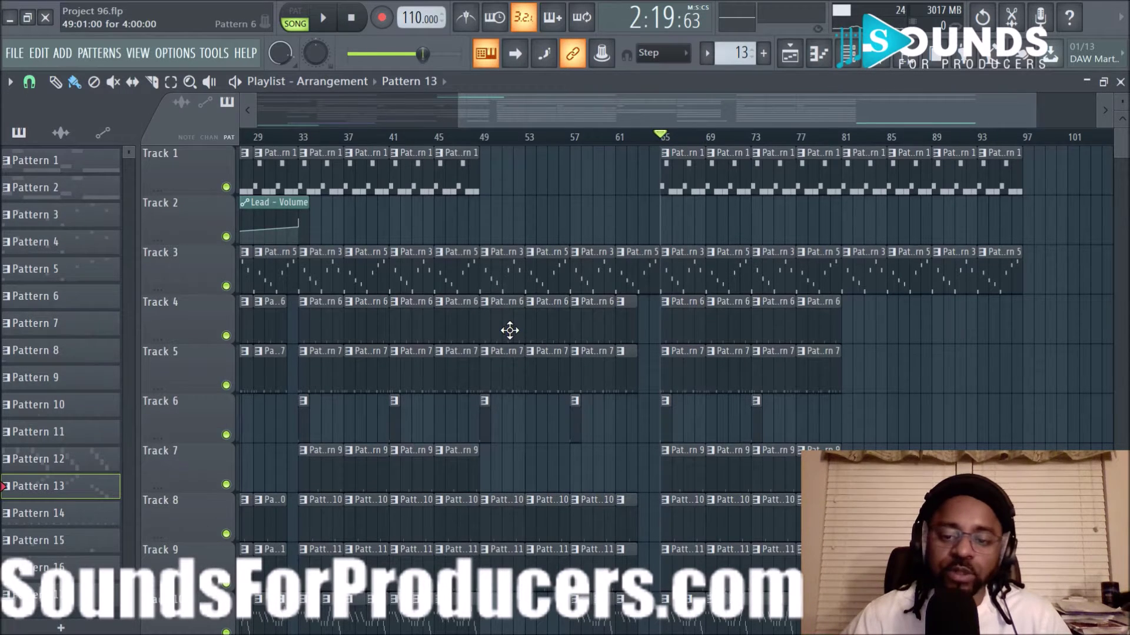
pyautogui.scroll(-2, 539, 323)
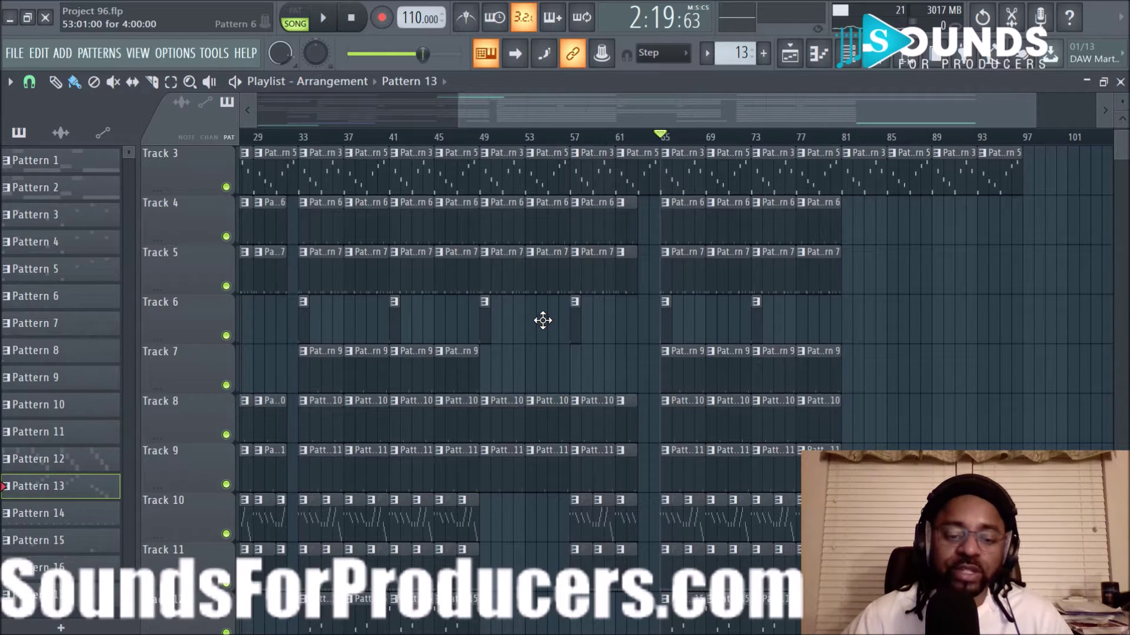
pyautogui.moveTo(515, 109); pyautogui.dragTo(320, 109)
pyautogui.scroll(2, 611, 353)
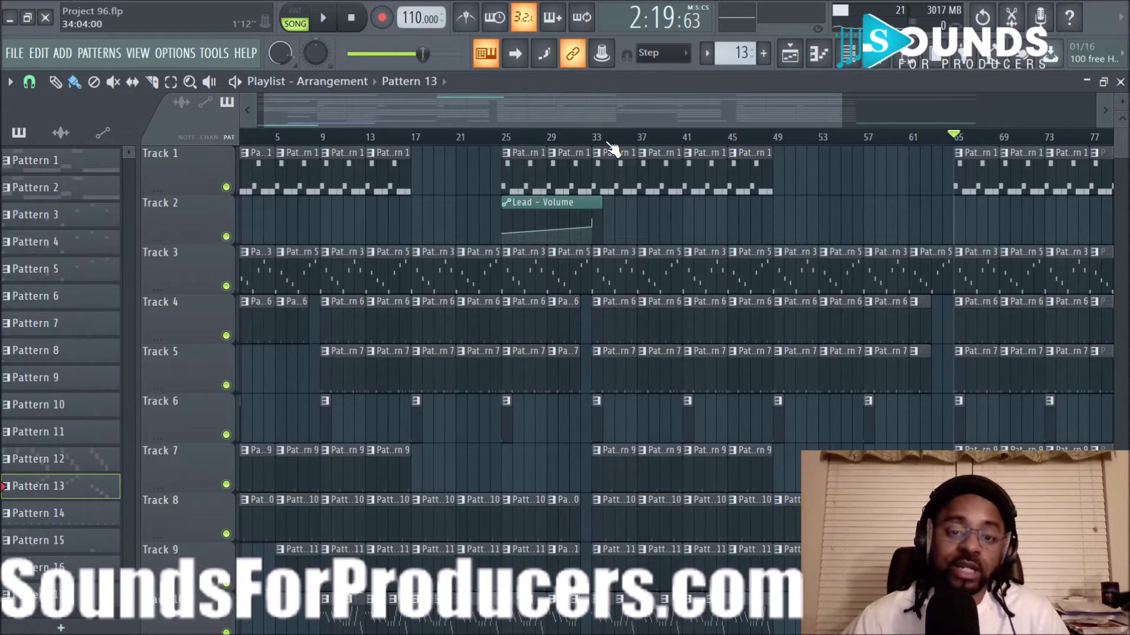
pyautogui.scroll(-3, 612, 147)
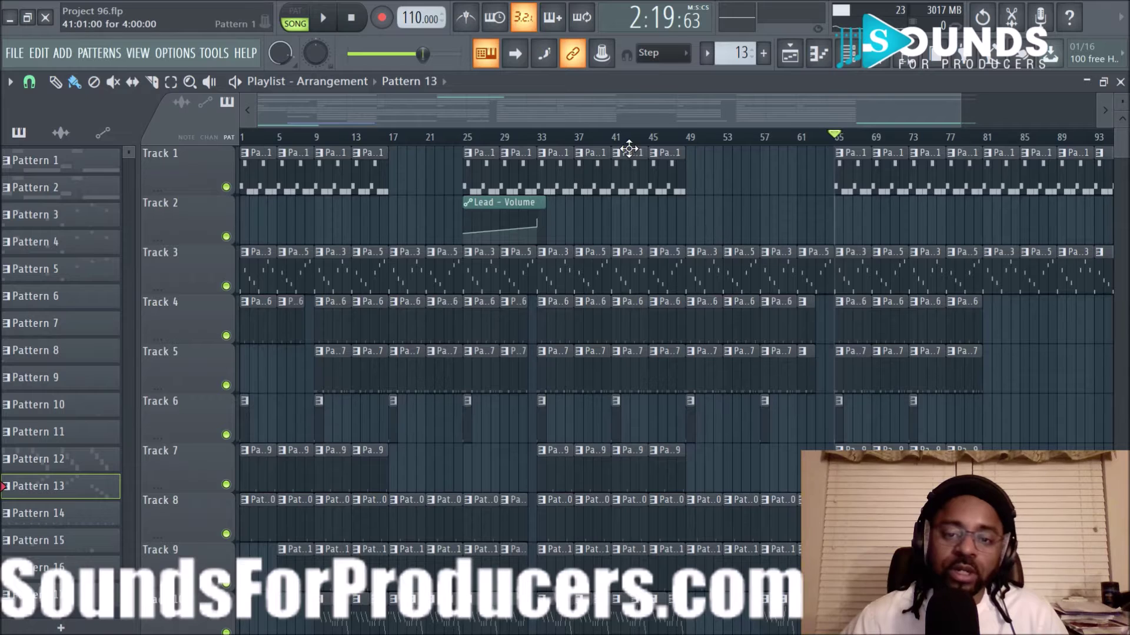
pyautogui.scroll(3, 619, 135)
pyautogui.scroll(-3, 518, 139)
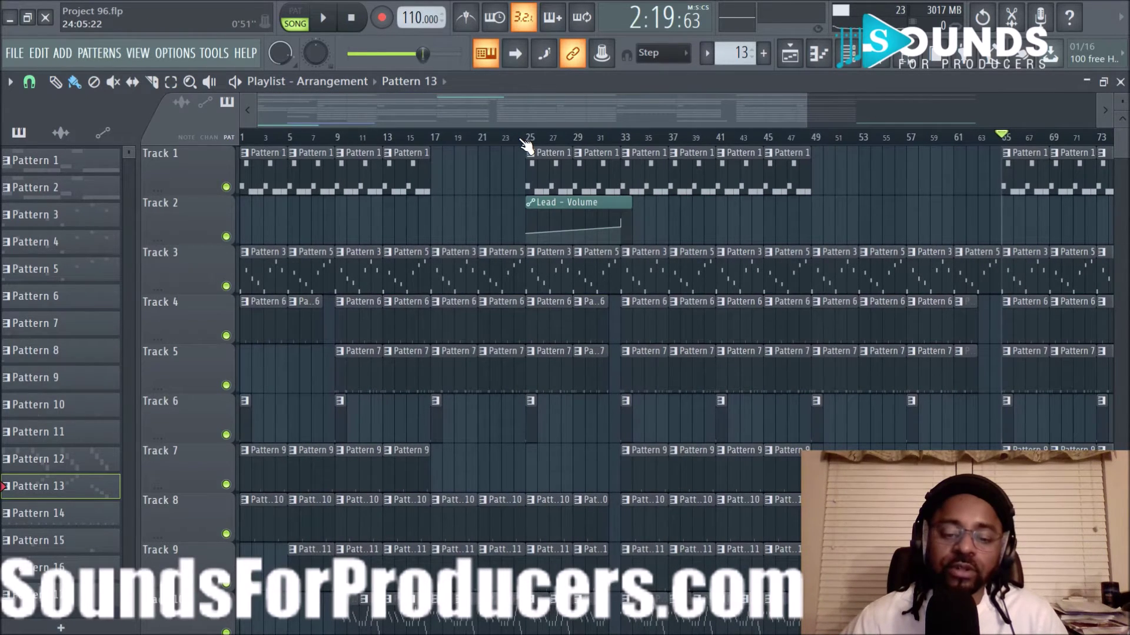
pyautogui.scroll(-1, 525, 144)
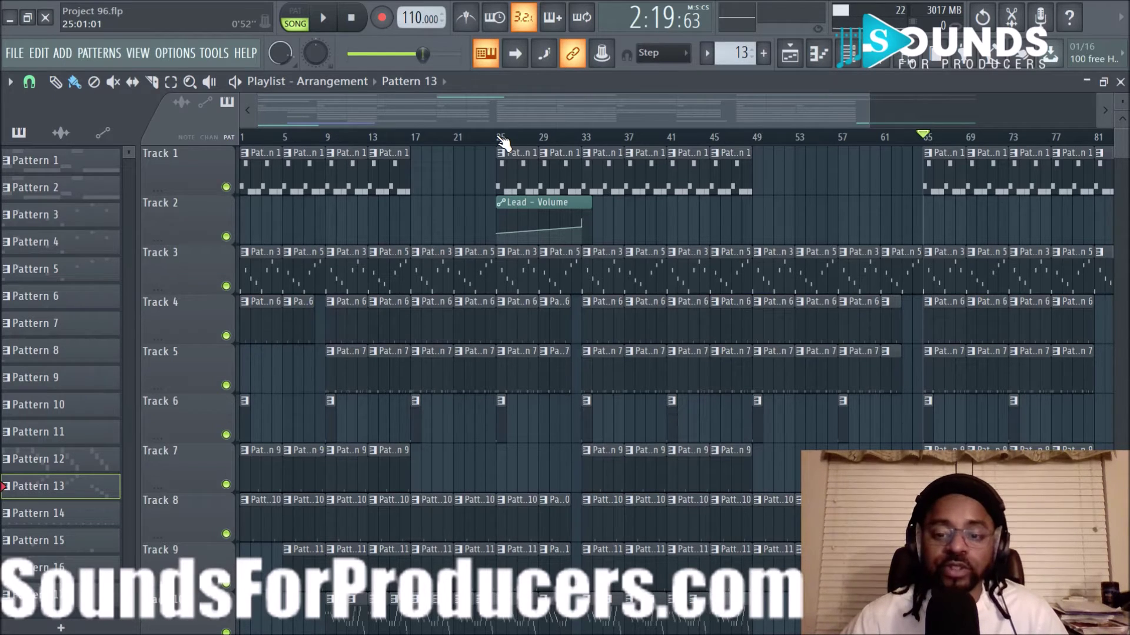
# Step: Audition the full arrangement from bar 65 for a few bars and stop playback
pyautogui.scroll(-2, 501, 141)
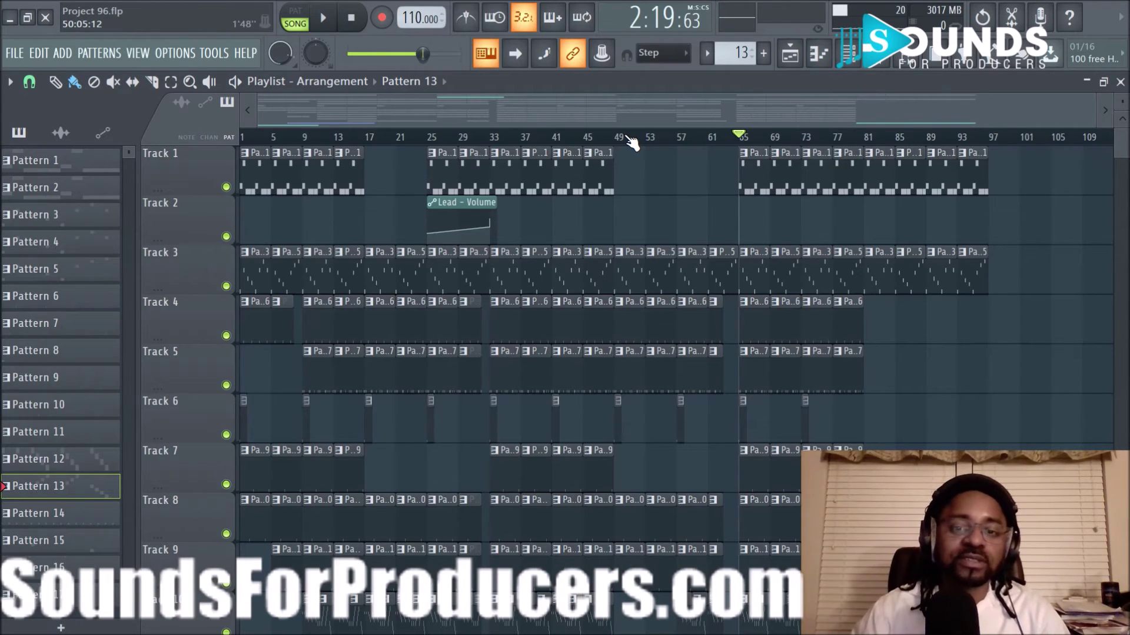
pyautogui.press('space')
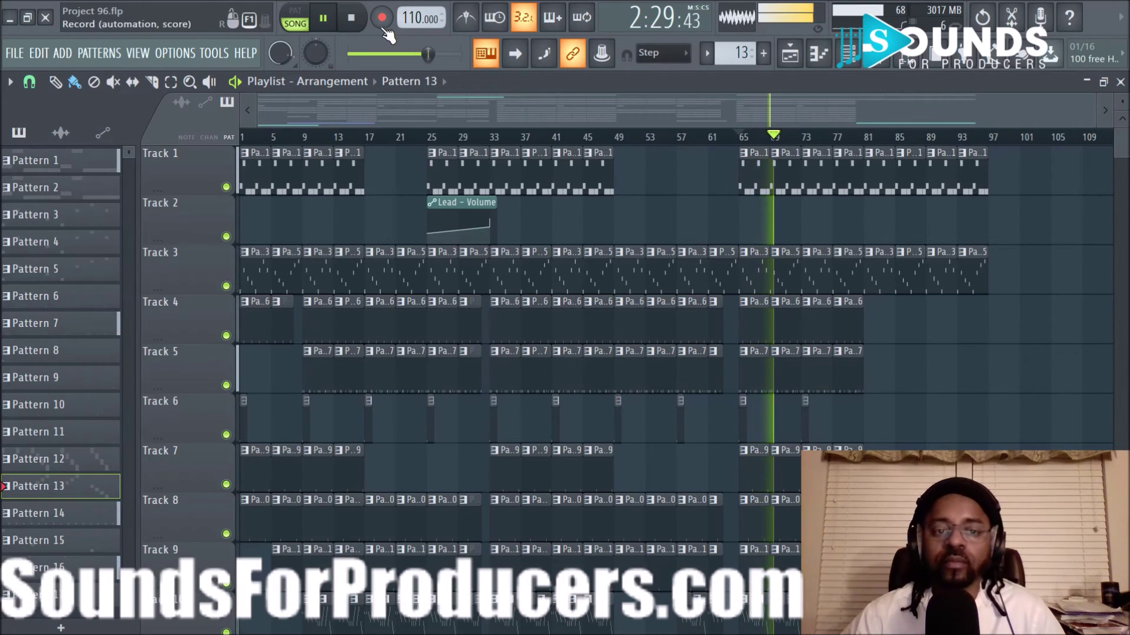
pyautogui.click(352, 18)
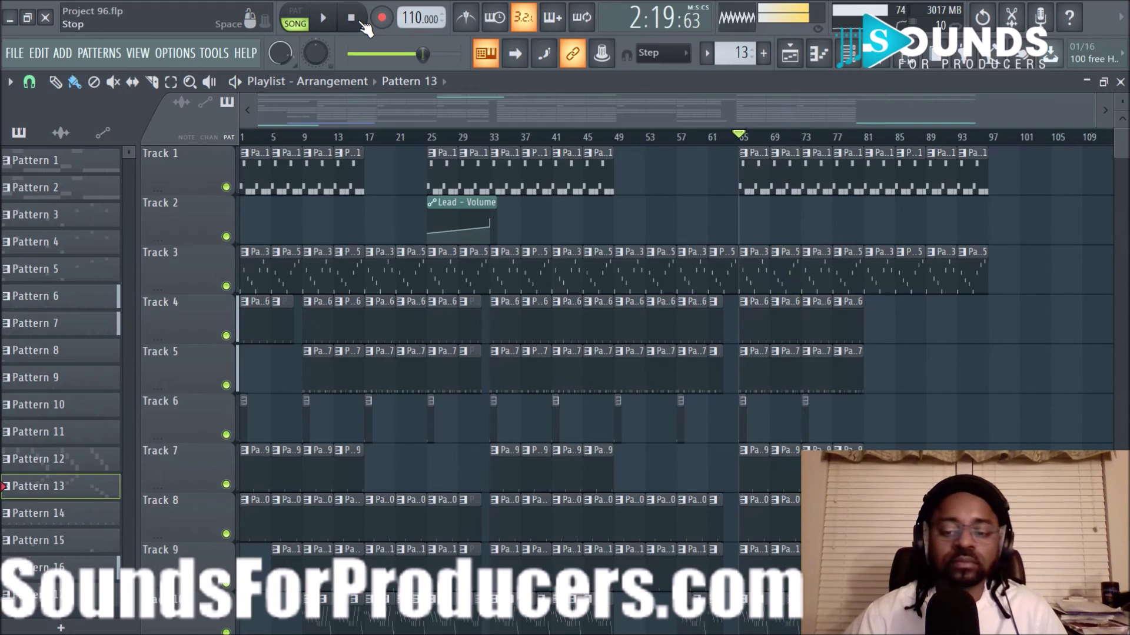